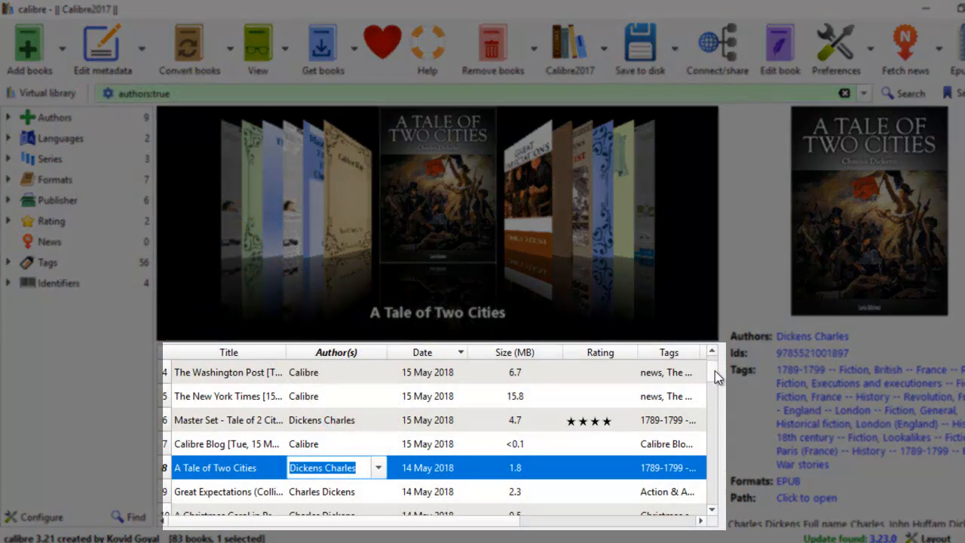
- Browse the library's book list and the Goodreads list of Charles Dickens books, and view A Christmas Carol, The Chimes and The Cricket on the Hearth
drag(715, 371, 714, 432)
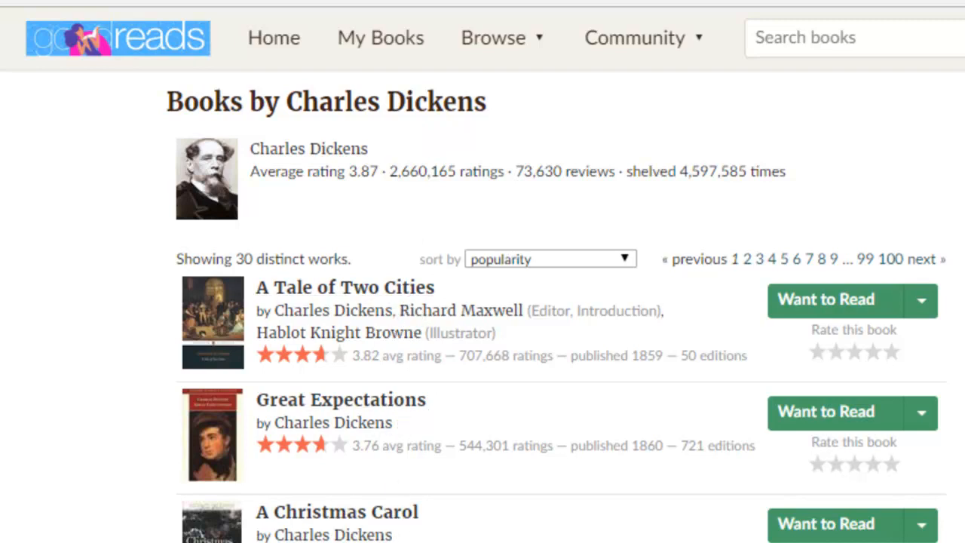
scroll(482, 305, down, 7)
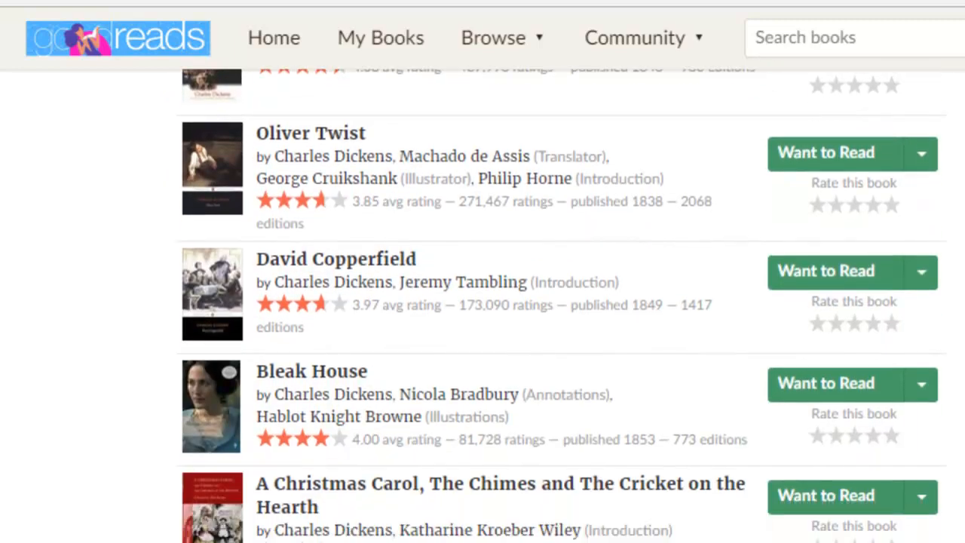
scroll(482, 306, down, 1)
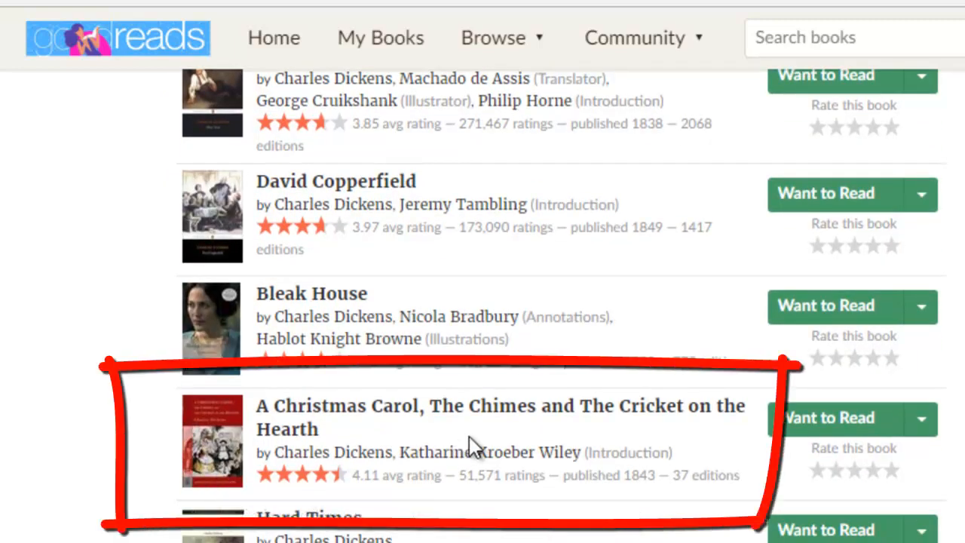
click(529, 407)
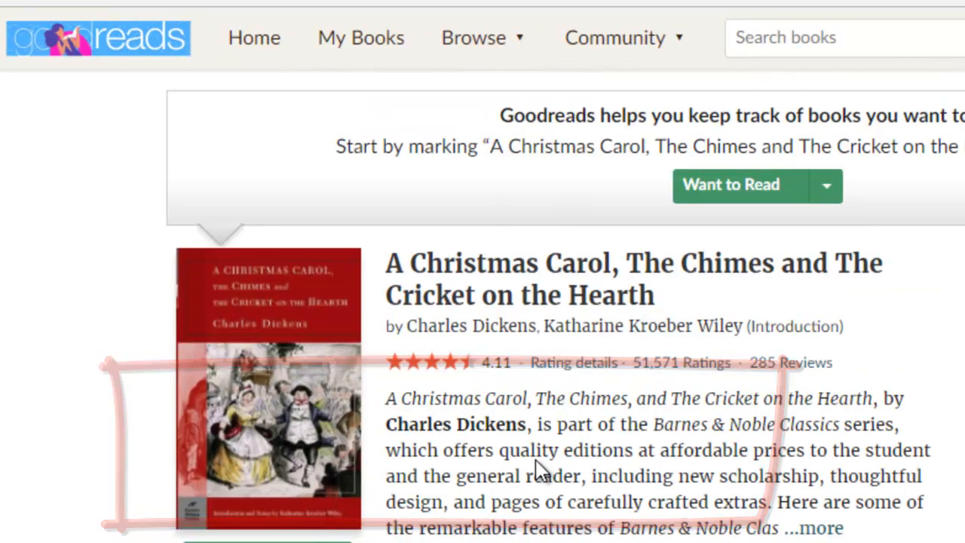
scroll(731, 413, down, 2)
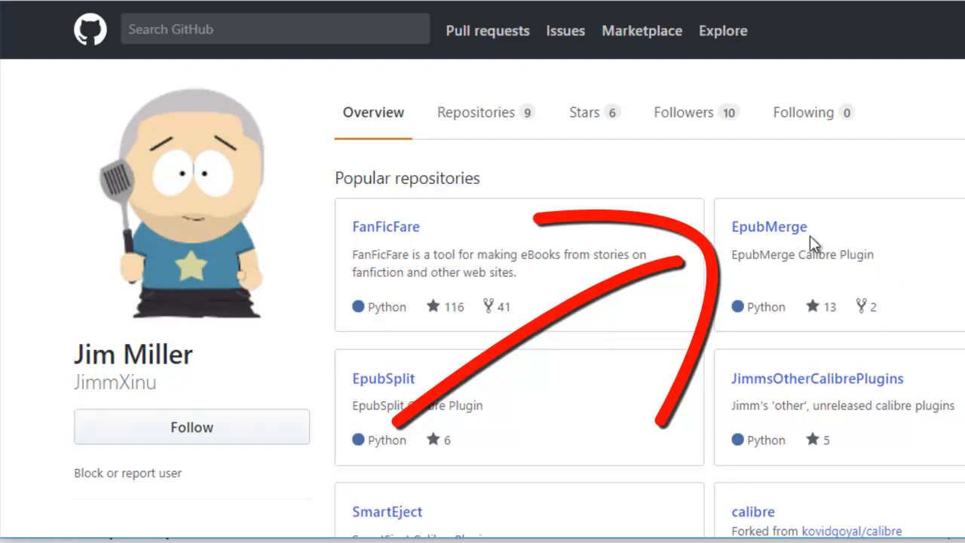
- Open the EpubMerge repository on GitHub and go through its files down to the README description
click(780, 228)
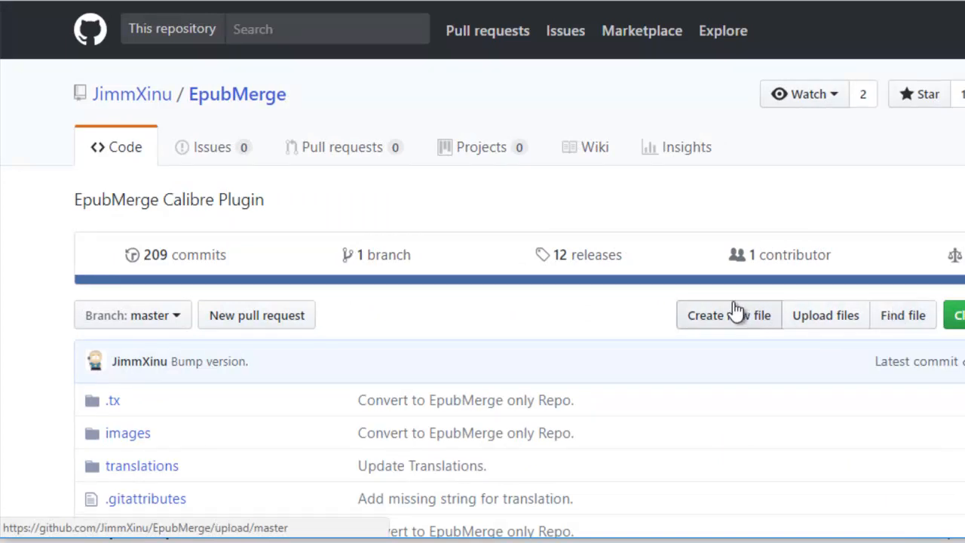
scroll(786, 307, down, 3)
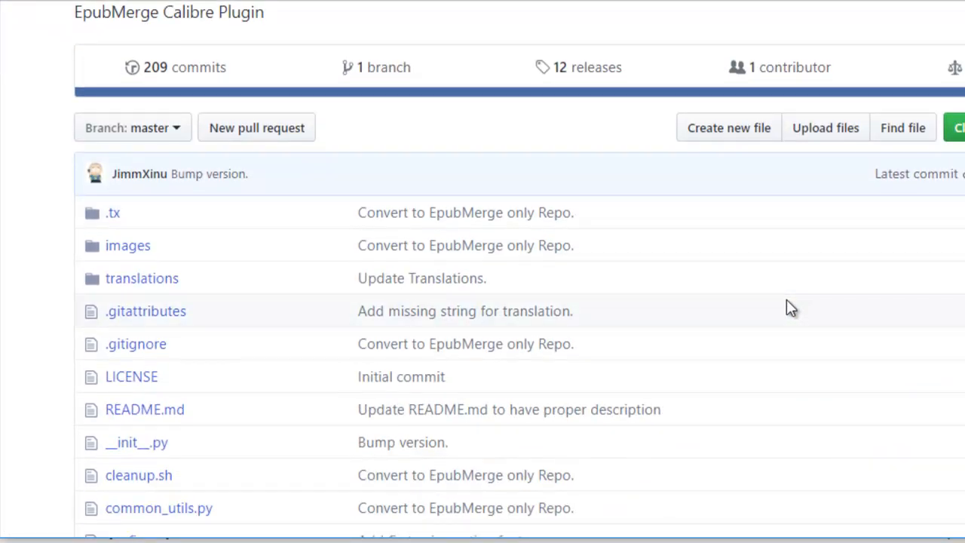
scroll(786, 307, down, 6)
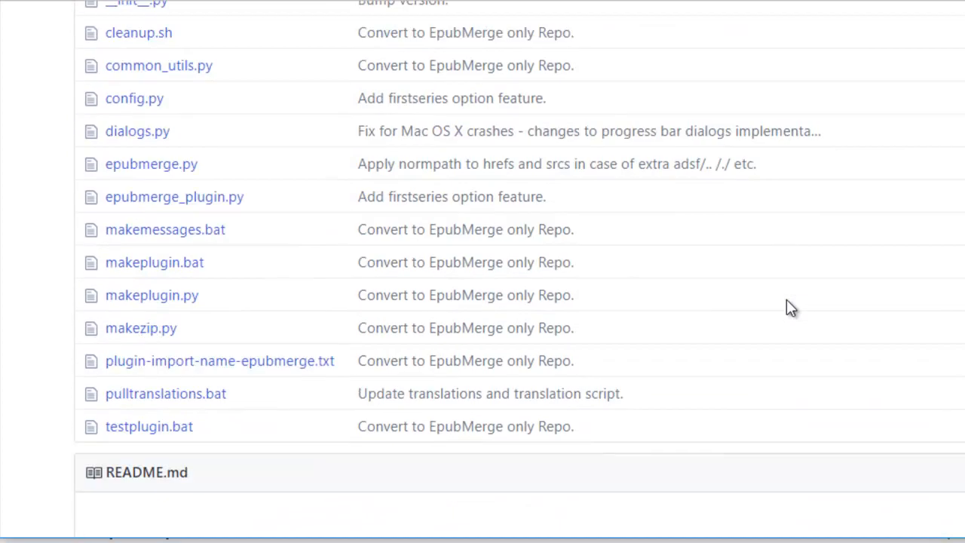
scroll(786, 307, down, 6)
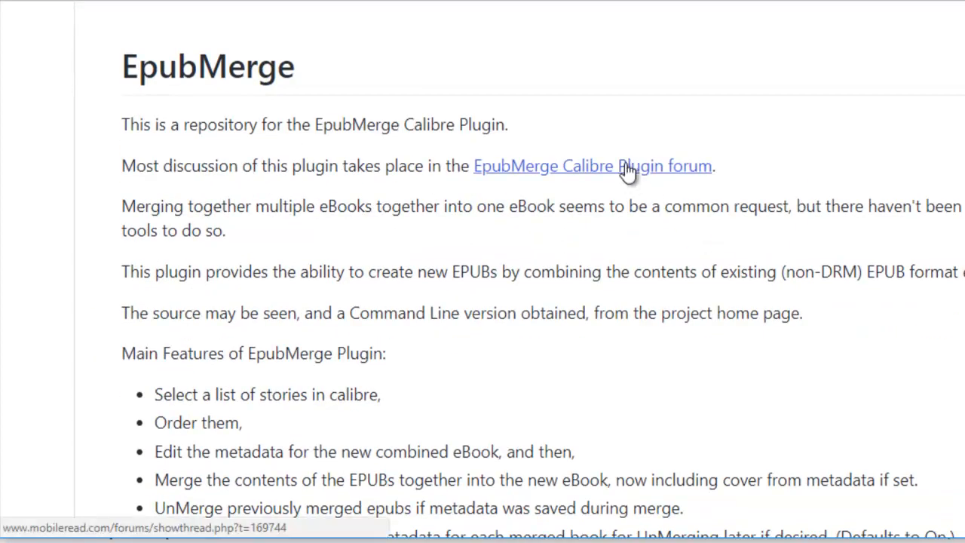
- Open the EpubMerge Calibre Plugin forum thread and download the attached EpubMerge.zip from its first post
click(628, 169)
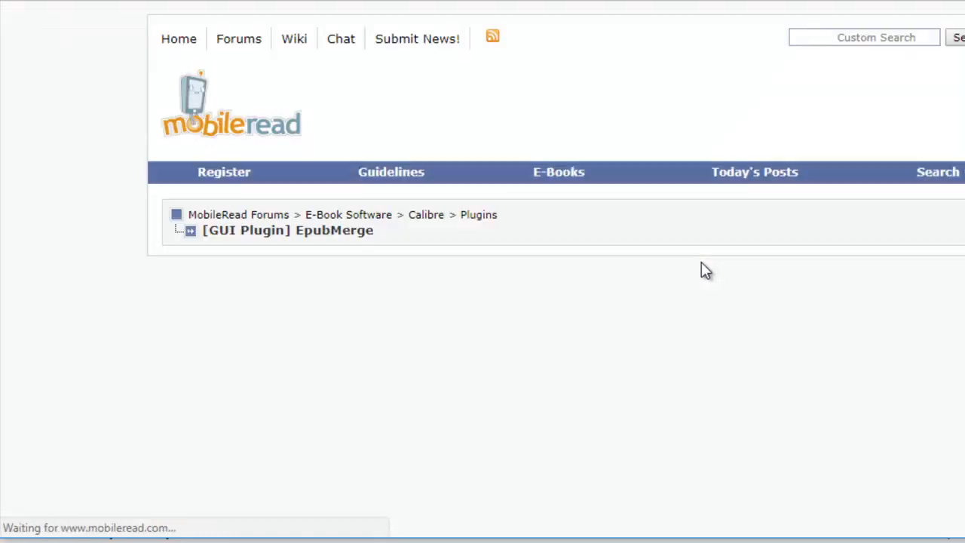
scroll(670, 306, down, 4)
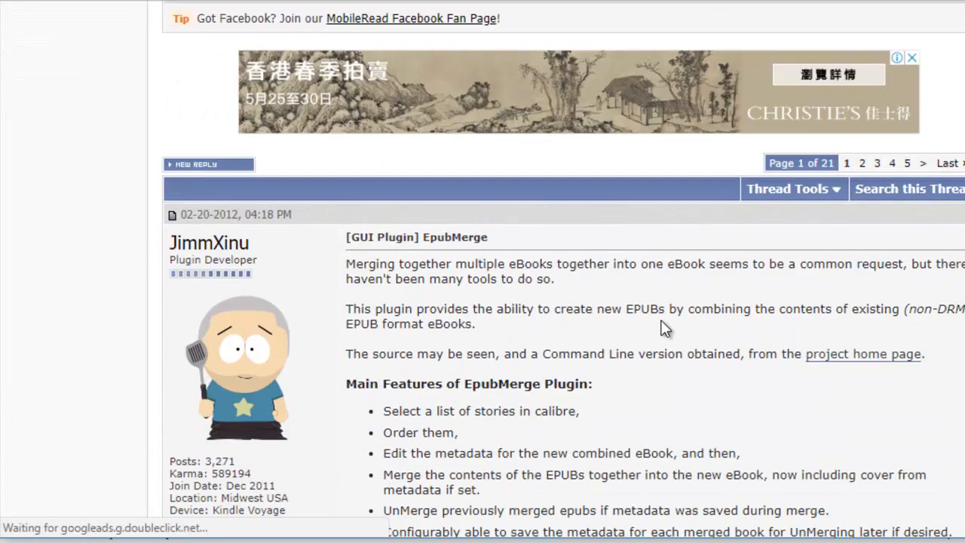
scroll(663, 328, down, 9)
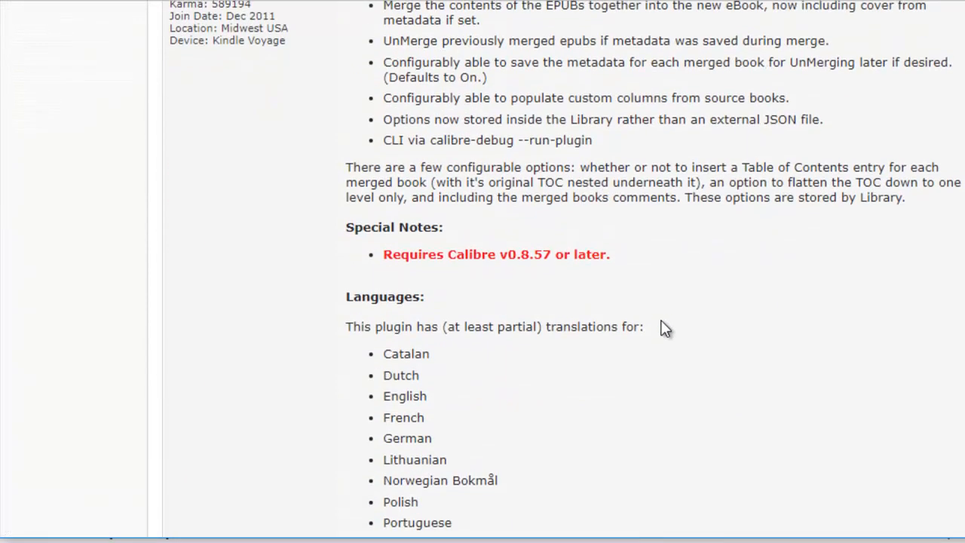
scroll(664, 328, down, 5)
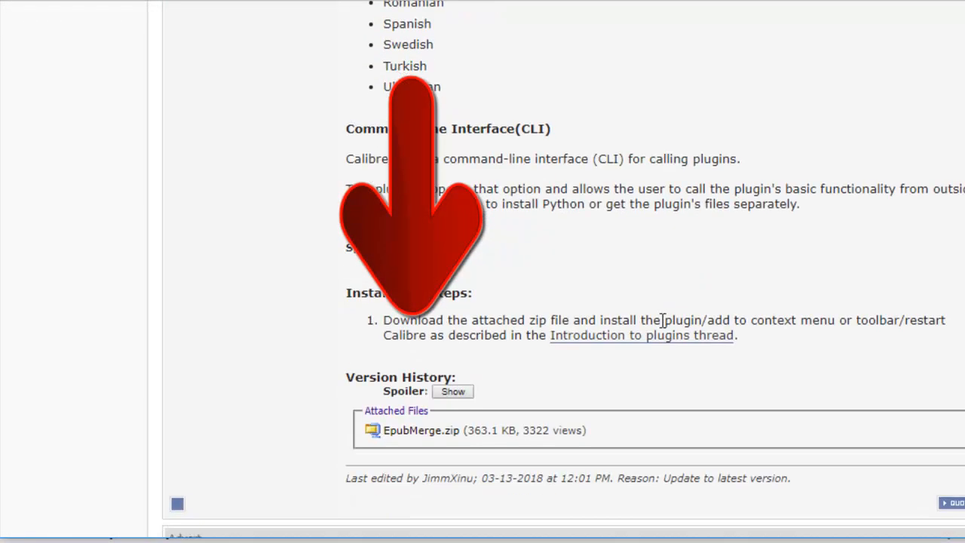
scroll(662, 319, down, 1)
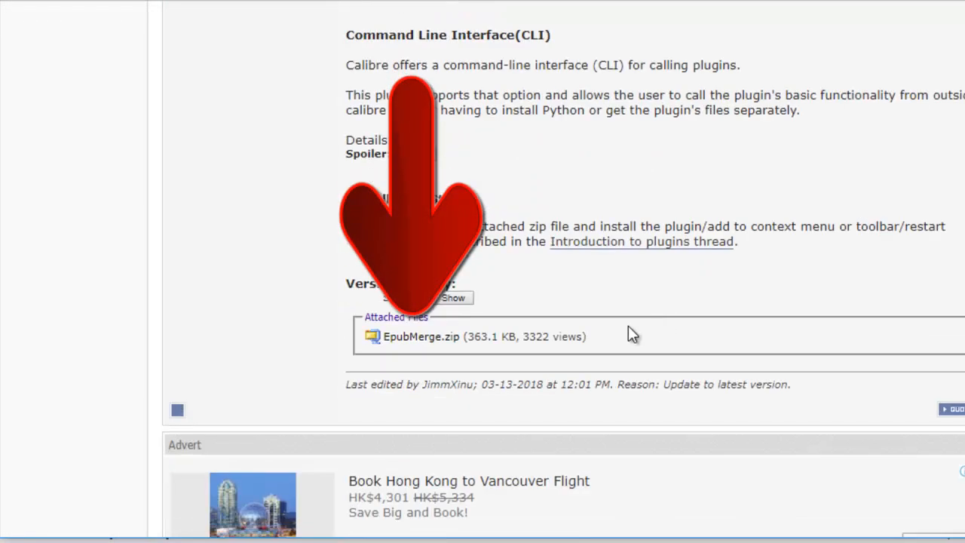
click(422, 339)
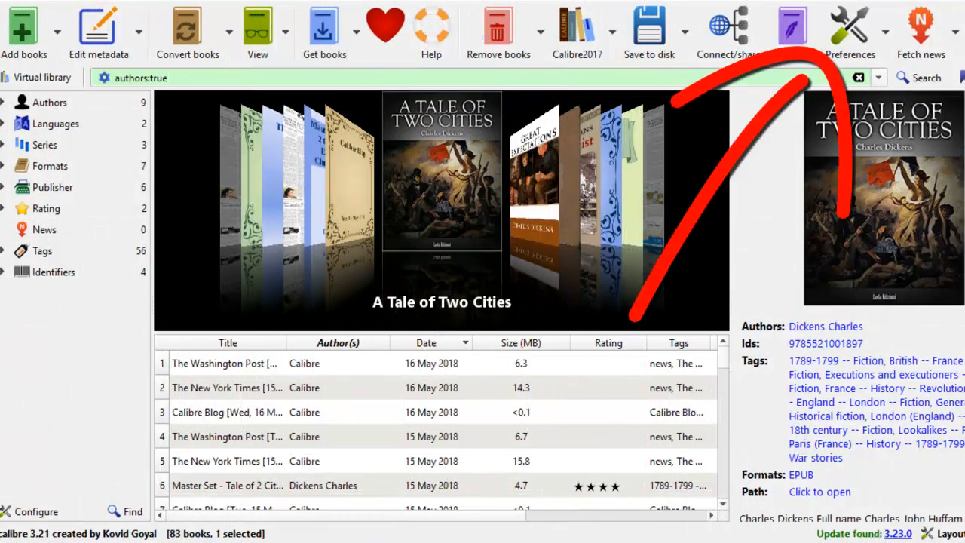
- Switch to calibre, open the list of new plugins from the preferences and filter it by the name ePubMerge
click(879, 37)
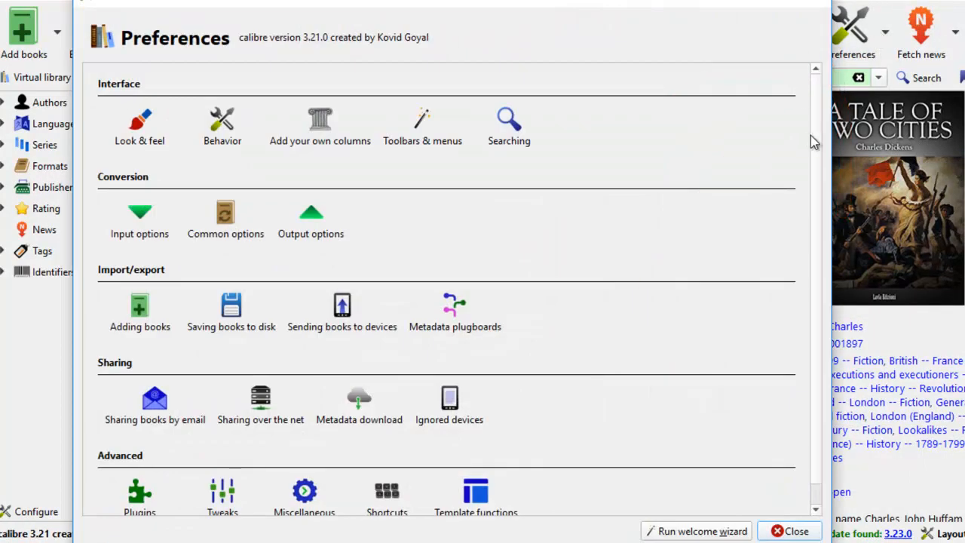
scroll(811, 146, down, 1)
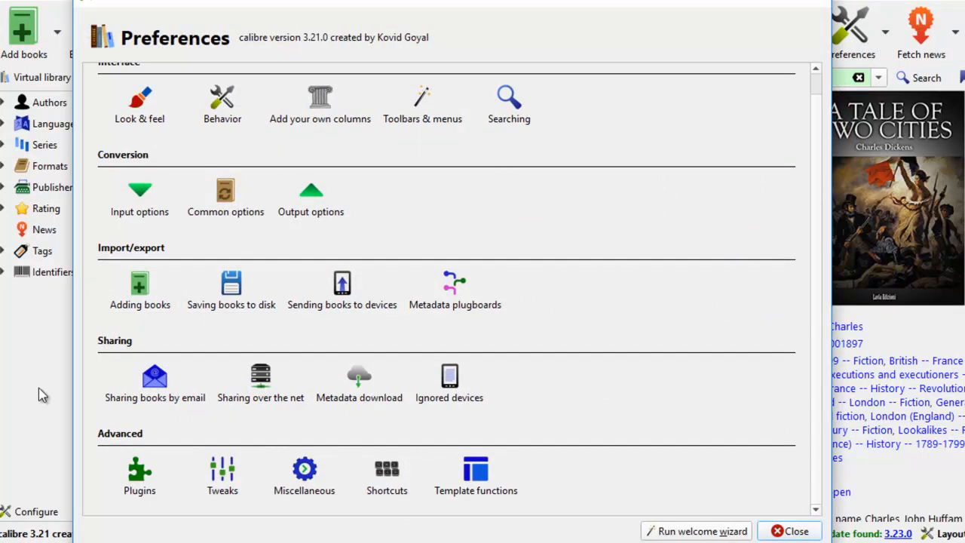
click(140, 492)
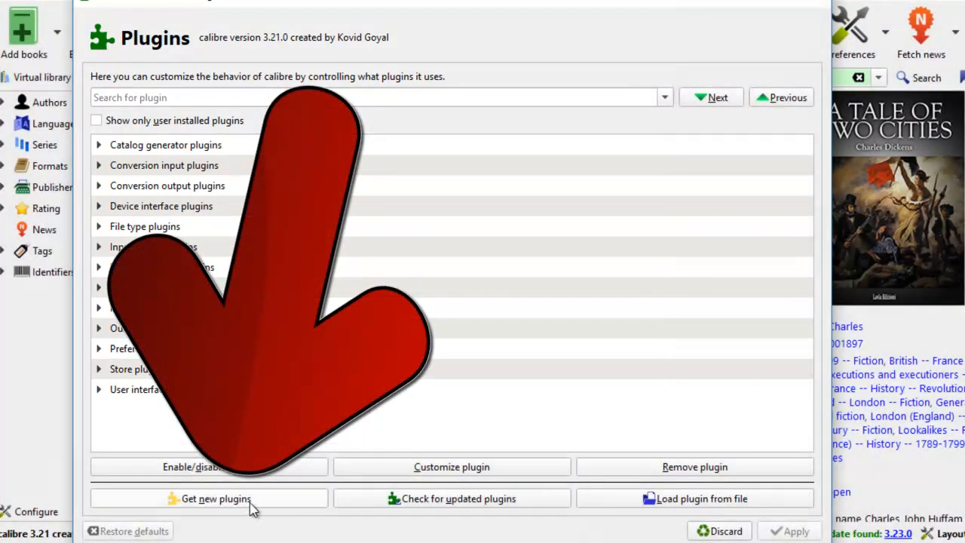
click(249, 501)
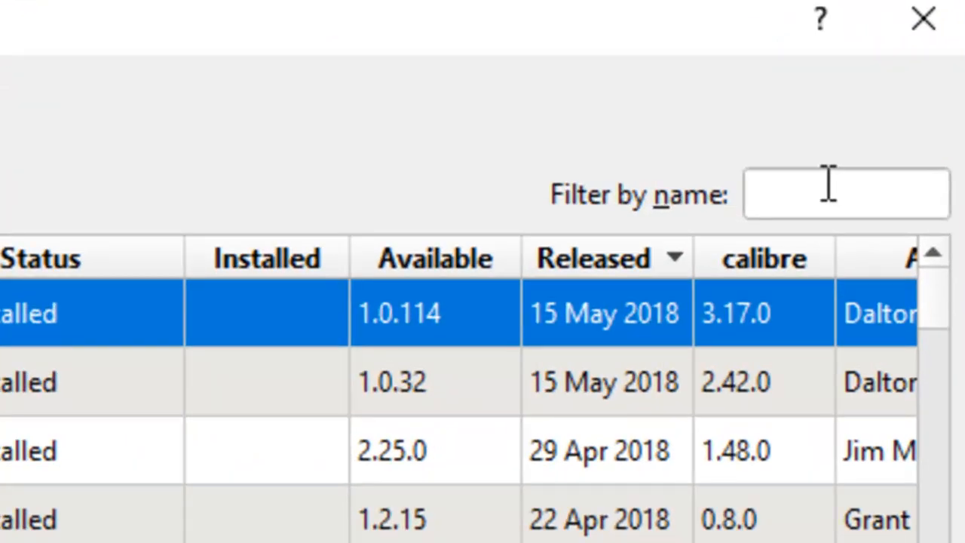
click(775, 134)
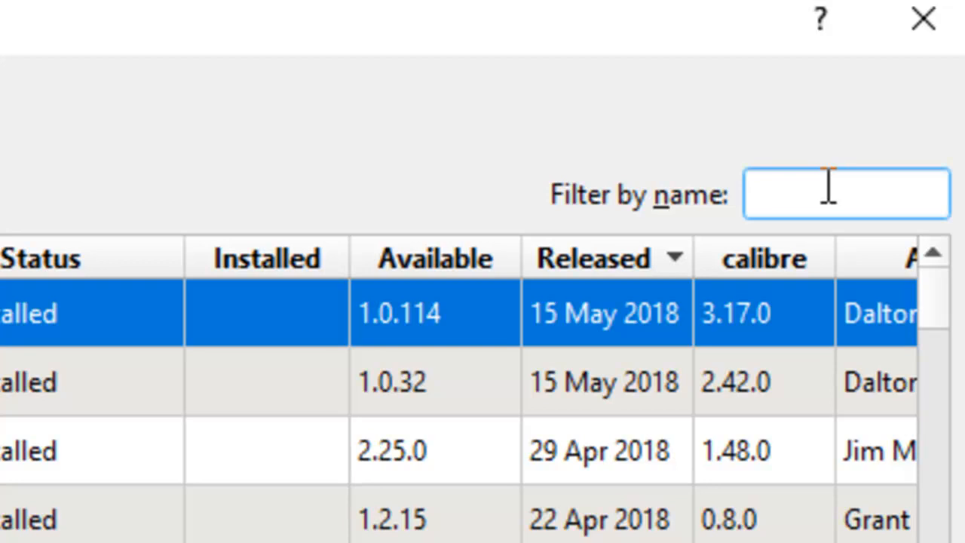
text(ePub)
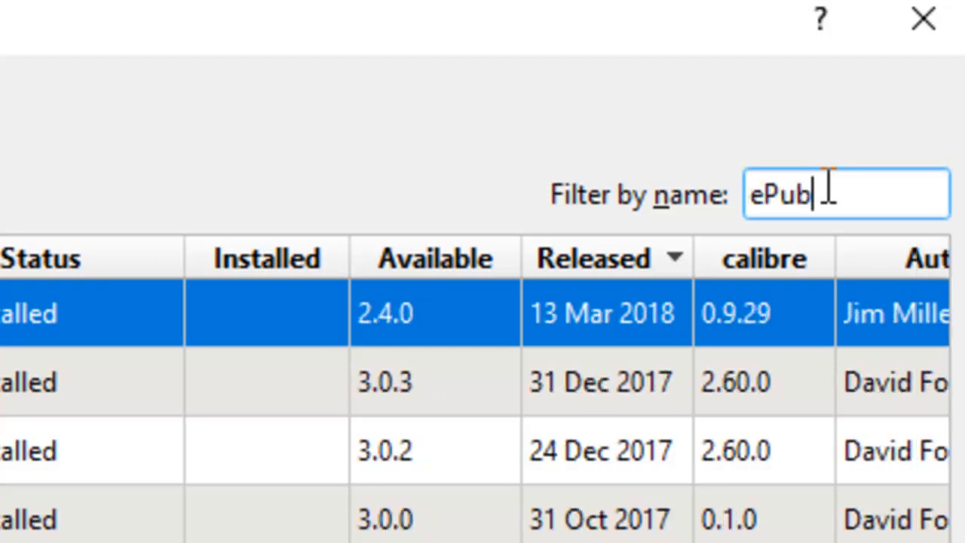
text(Merge)
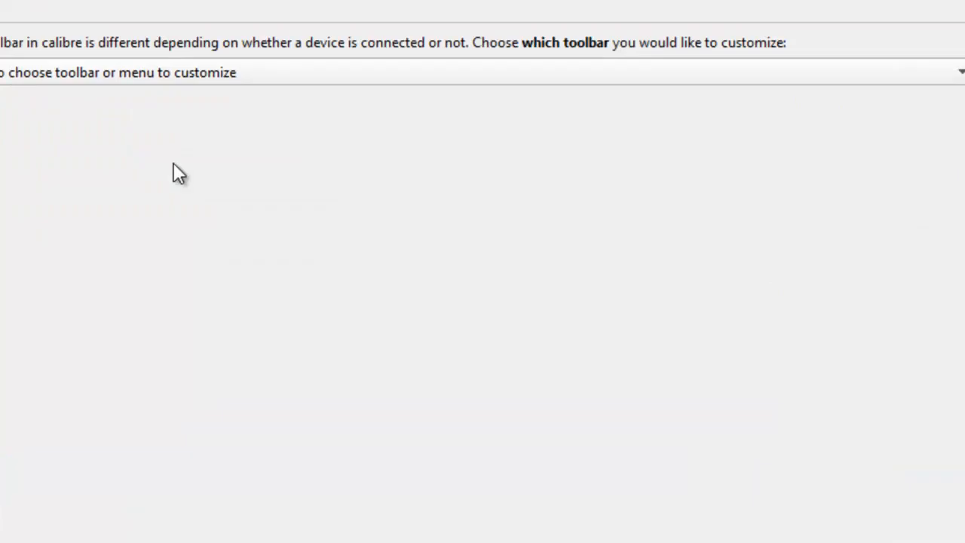
- Choose the main toolbar for customization and browse its lists of actions
click(209, 73)
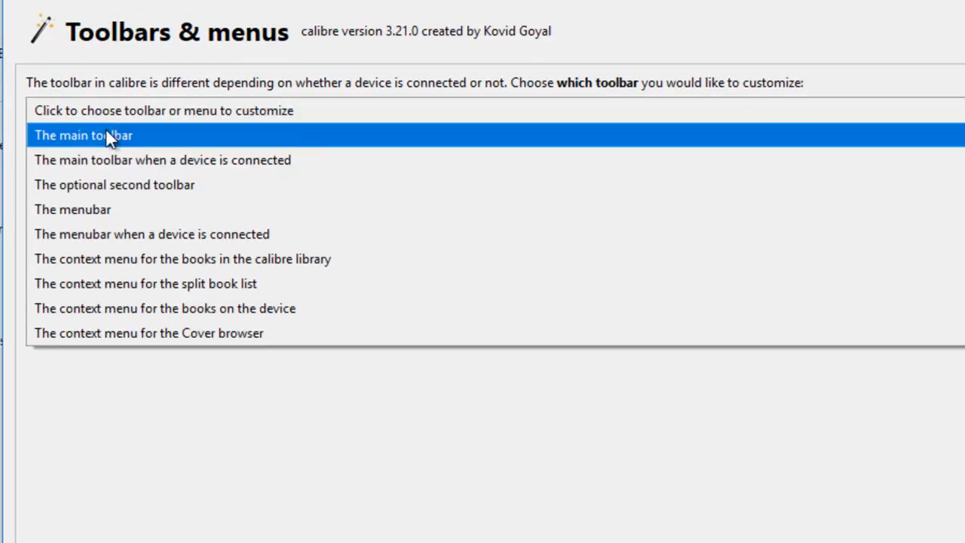
click(106, 137)
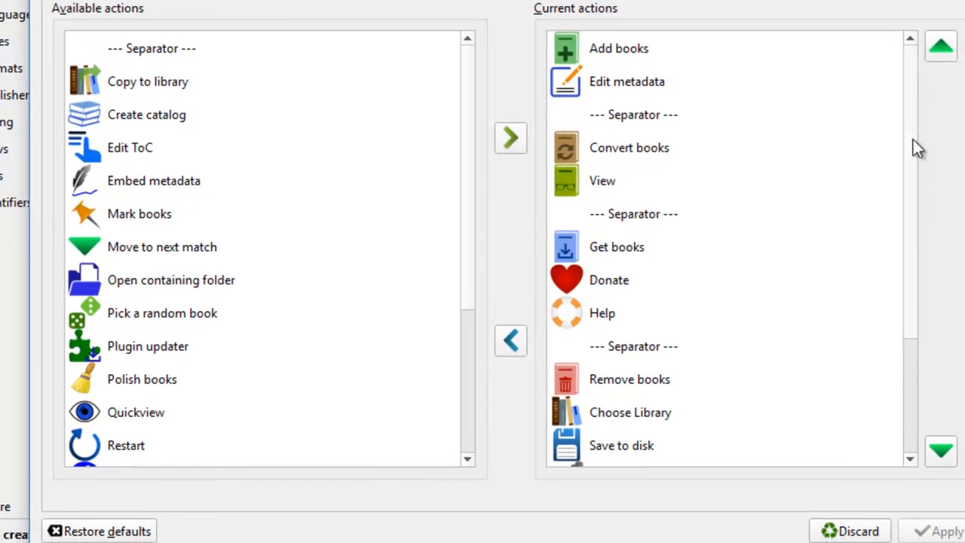
scroll(913, 134, down, 2)
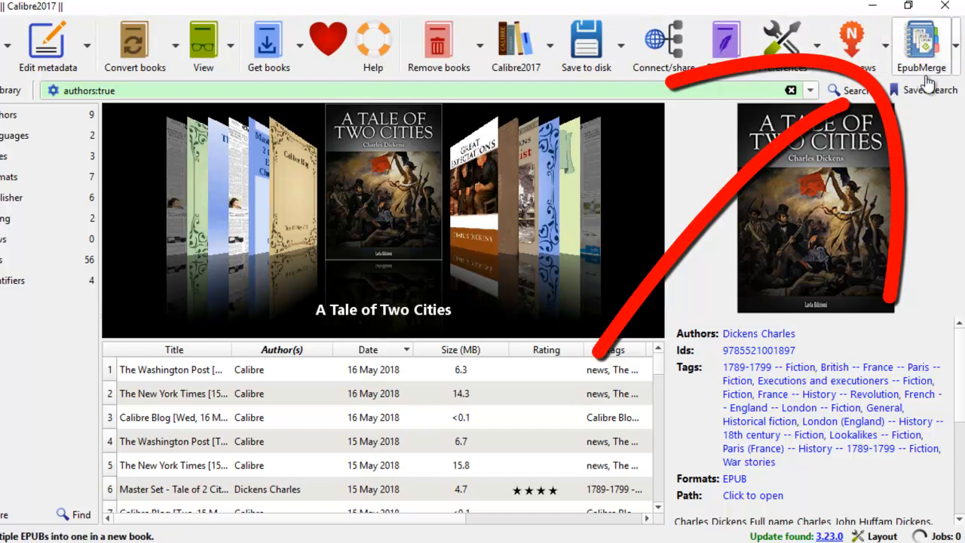
- Configure EpubMerge to insert a table of contents entry for each title, keep UnMerge metadata and use Anthology as the merged book word
click(954, 47)
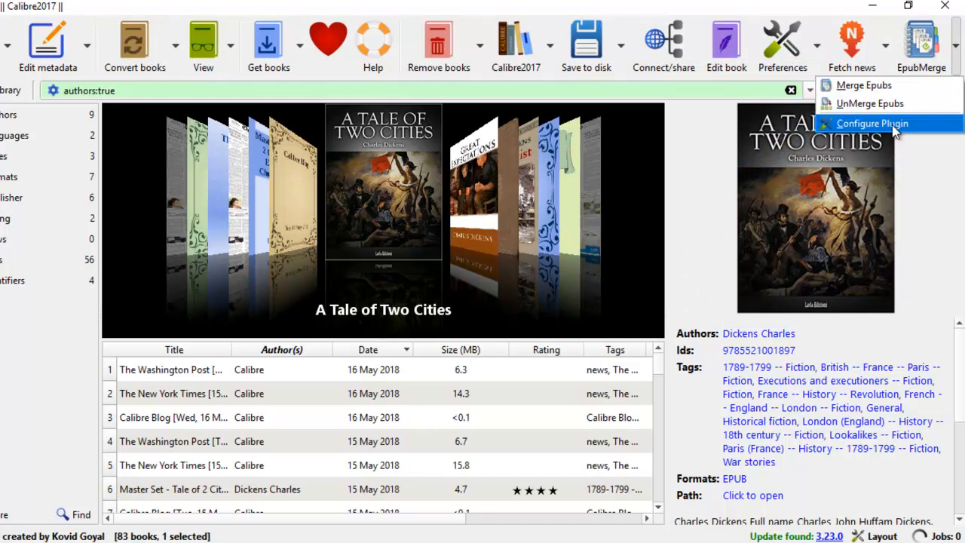
click(867, 123)
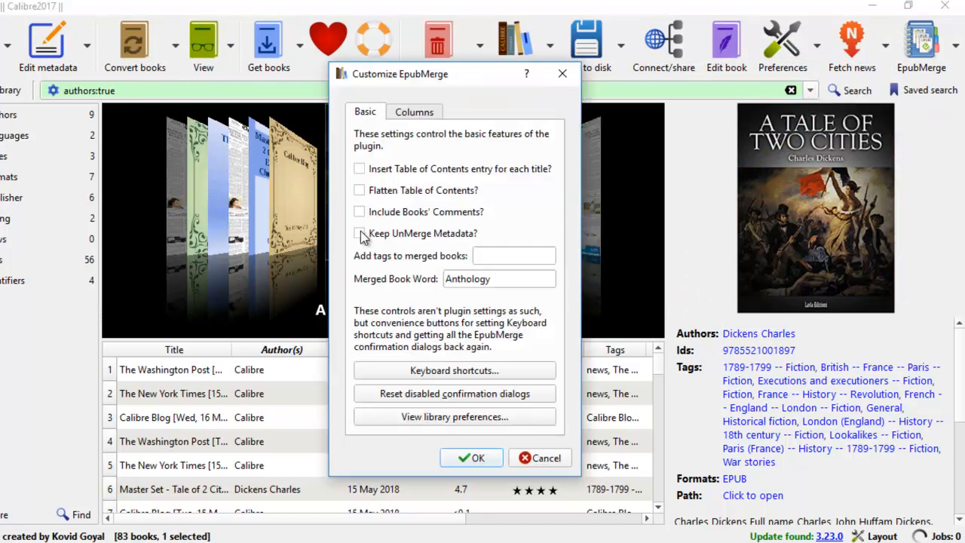
click(359, 172)
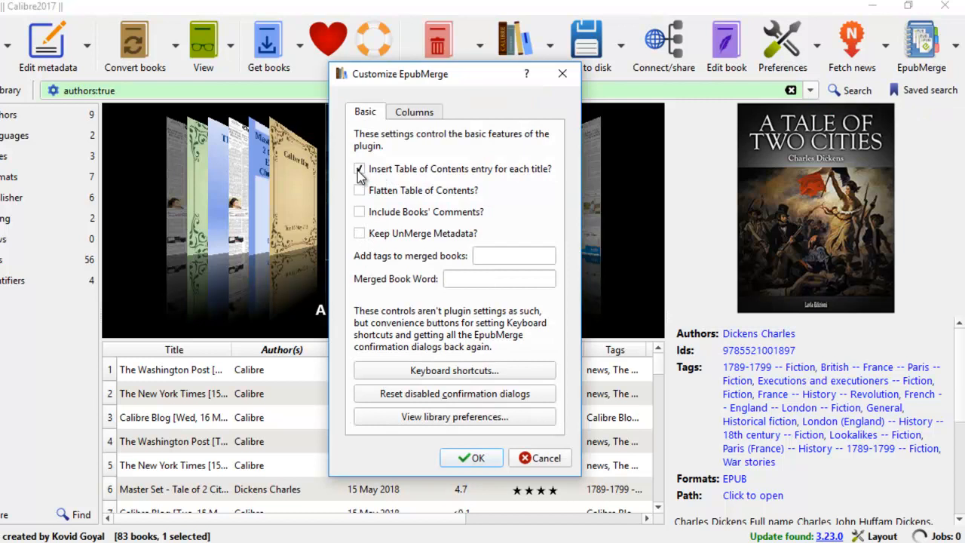
click(362, 234)
click(481, 281)
text(Anthology)
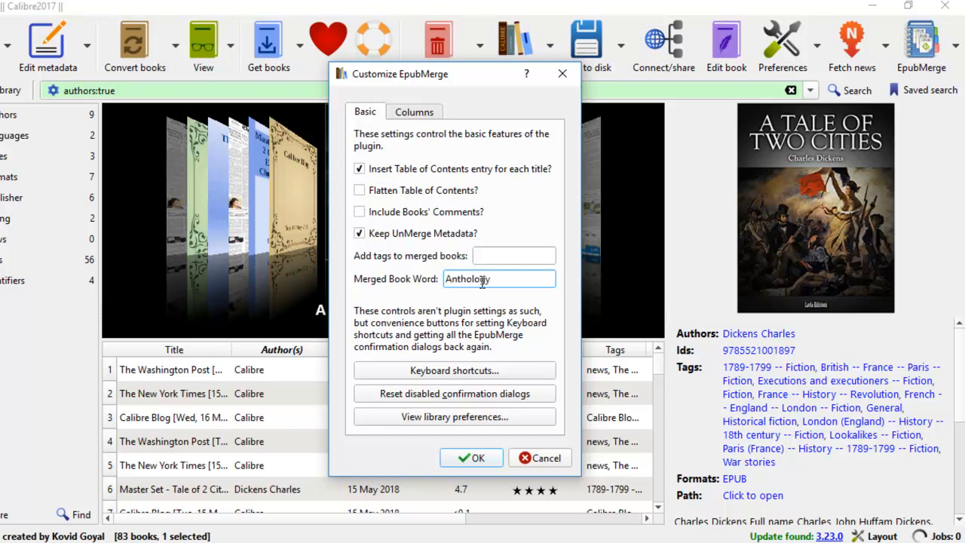
click(472, 458)
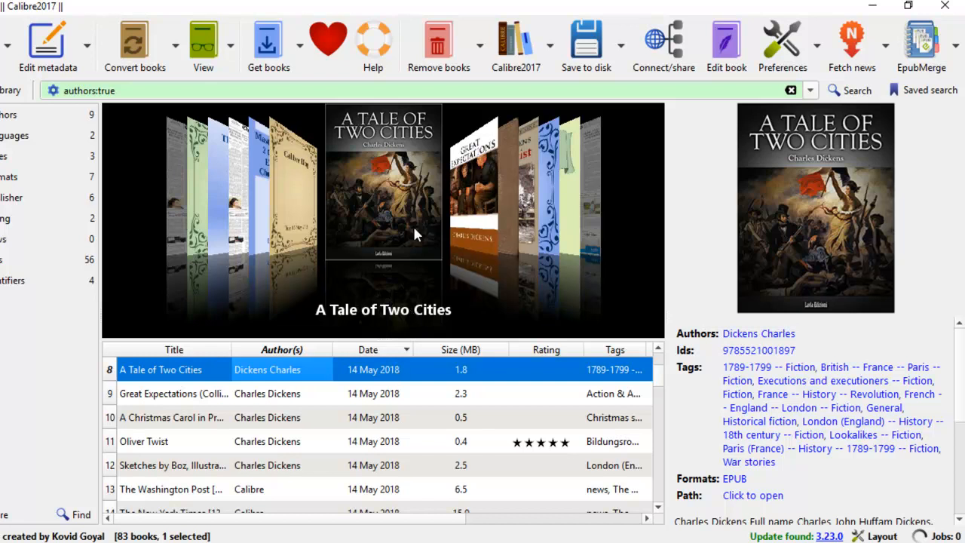
- Examine the library entries for A Tale of Two Cities, Great Expectations and A Christmas Carol in Prose
click(190, 400)
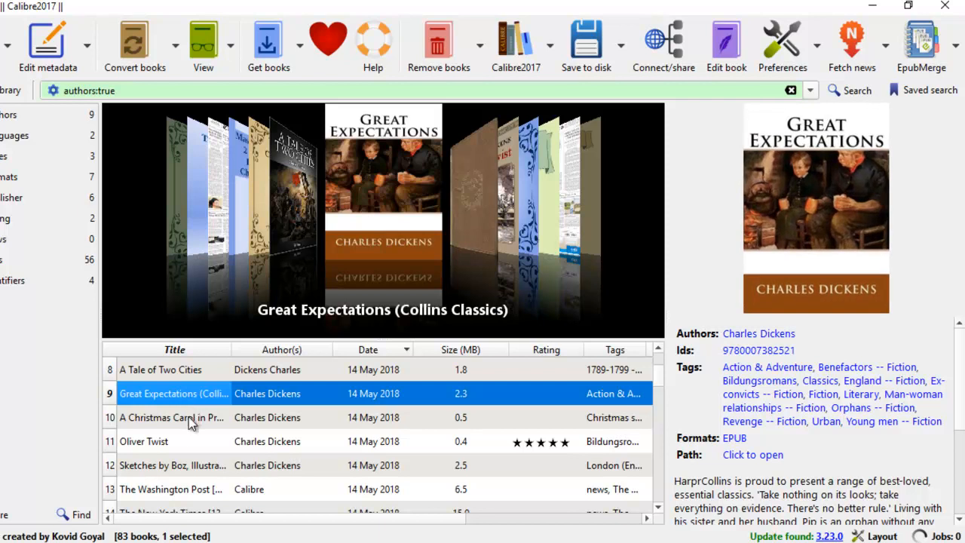
click(190, 423)
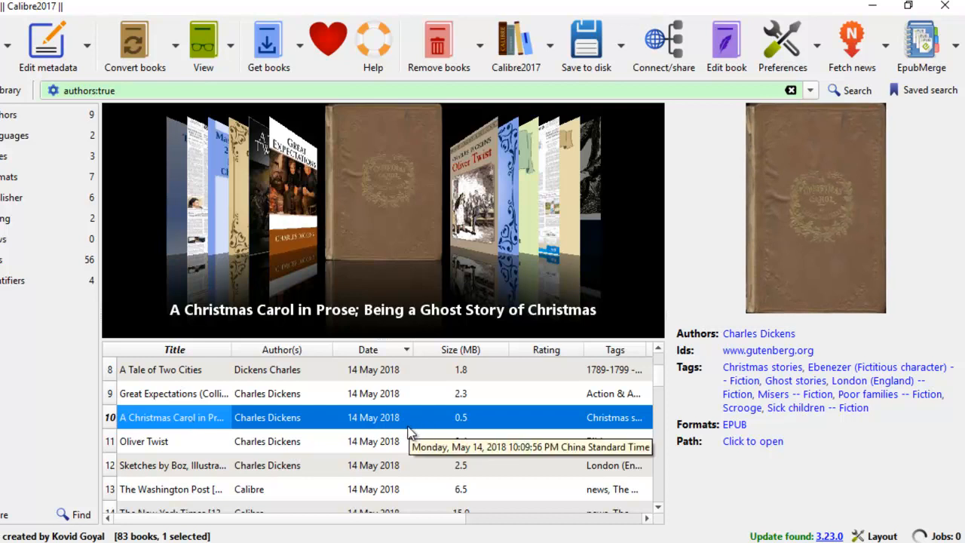
click(398, 399)
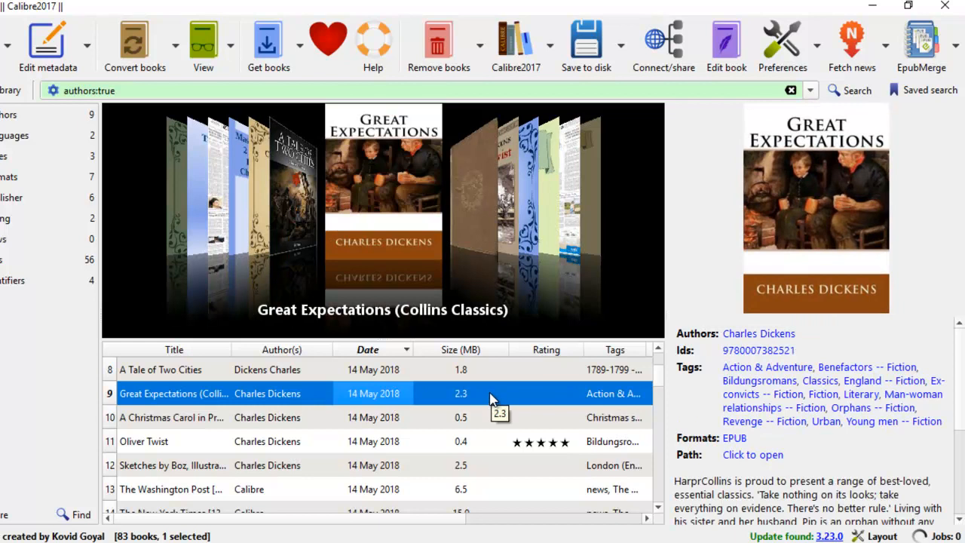
click(478, 374)
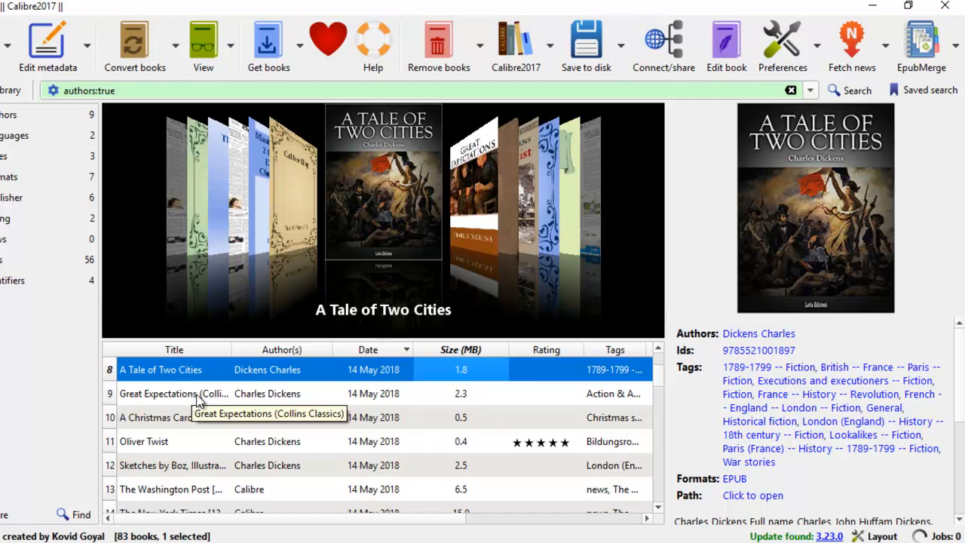
click(268, 422)
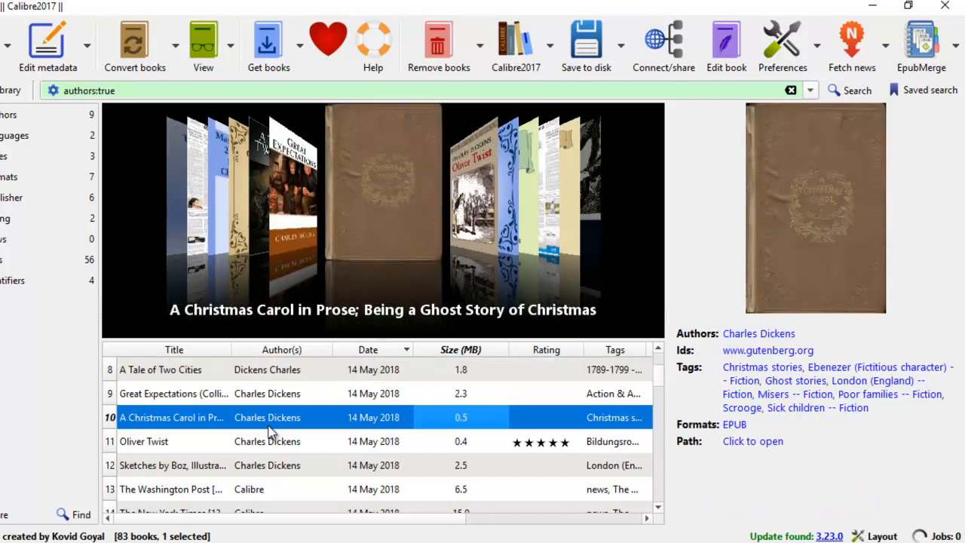
- Merge the EPUBs of A Tale of Two Cities, Great Expectations and A Christmas Carol in Prose with EpubMerge
click(185, 374)
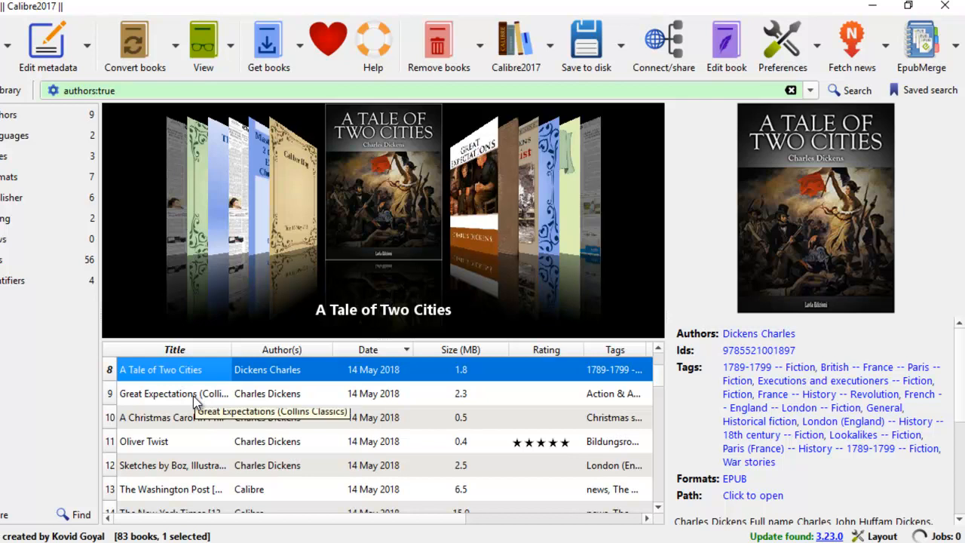
ctrl+click(193, 395)
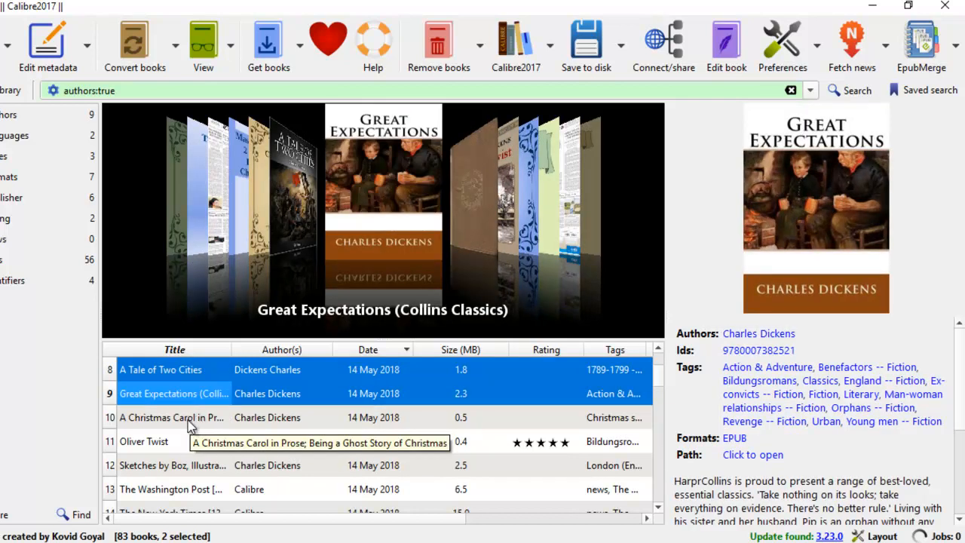
ctrl+click(188, 424)
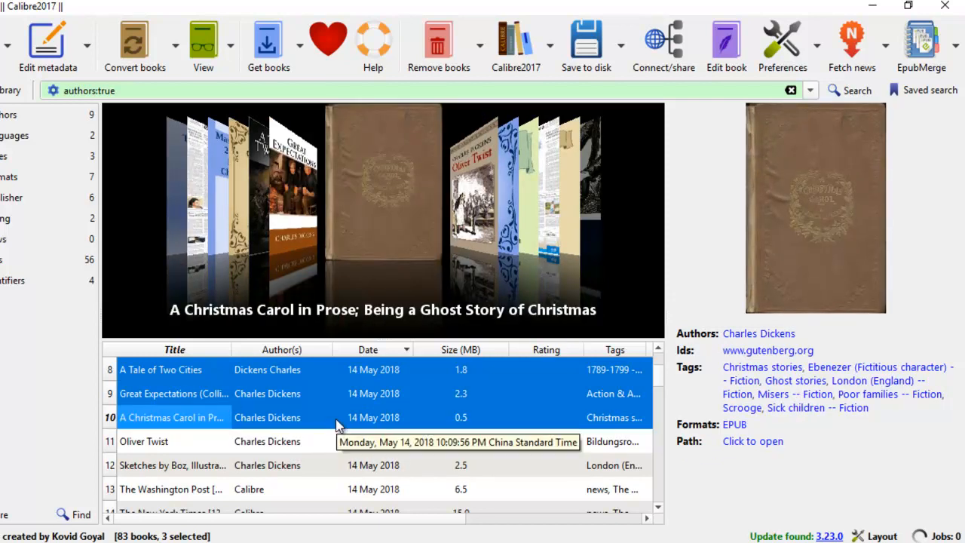
click(956, 47)
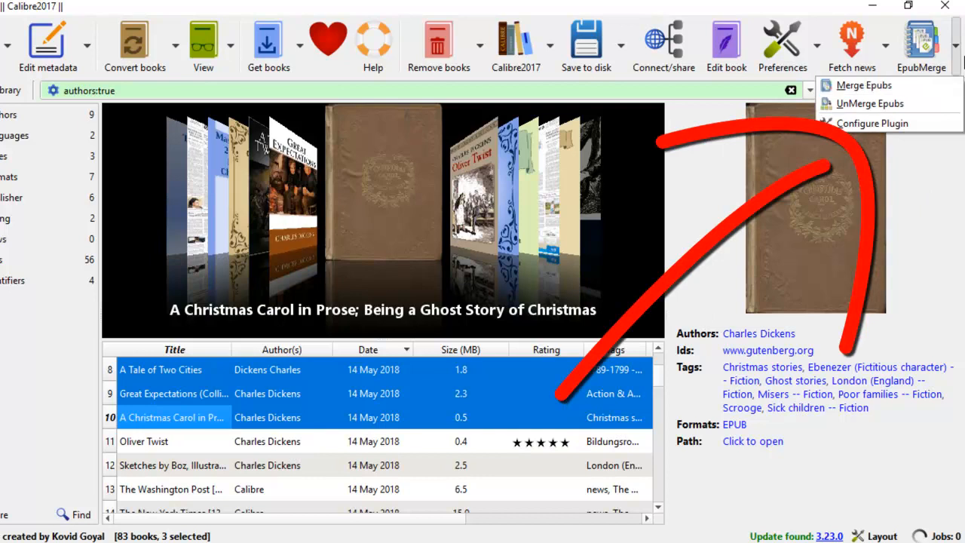
click(891, 90)
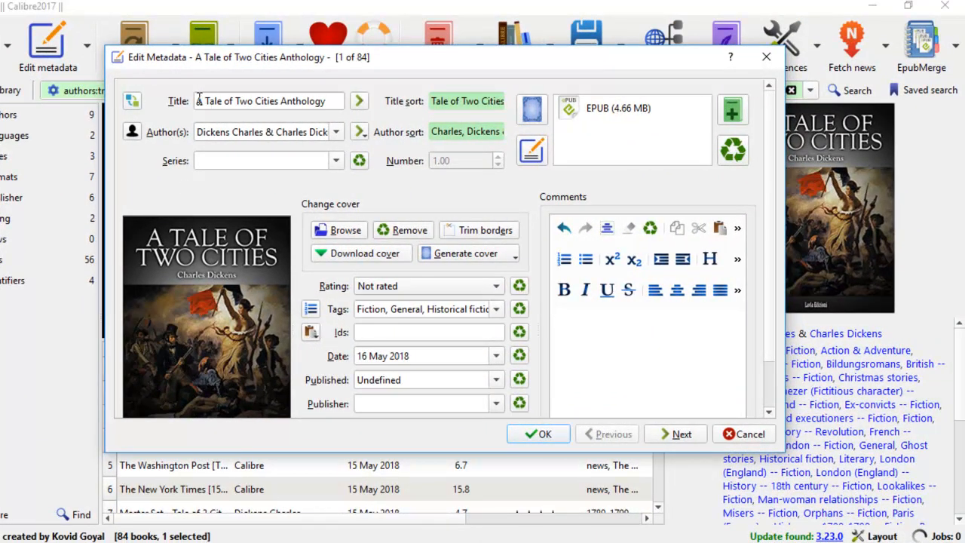
- Retitle the merged book "Master Set - Tale of 2 cities, Great Expectation, A Christmas Carol" and regenerate its title sort
drag(198, 100, 325, 101)
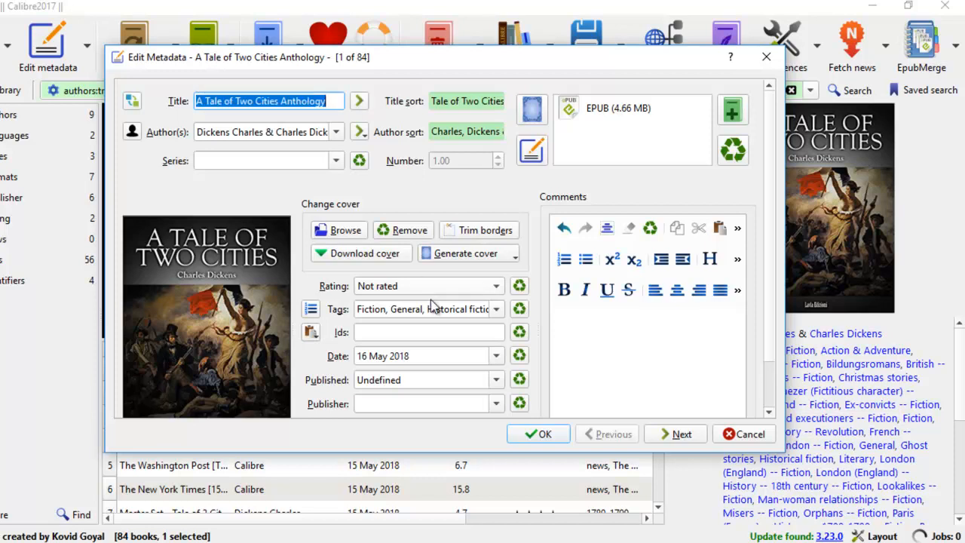
key(Delete)
text(Master SEt)
key(BackSpace)
key(BackSpace)
text(et - Tye)
key(BackSpace)
key(BackSpace)
text(ale of 2 cities, Great Expecti)
text(on, )
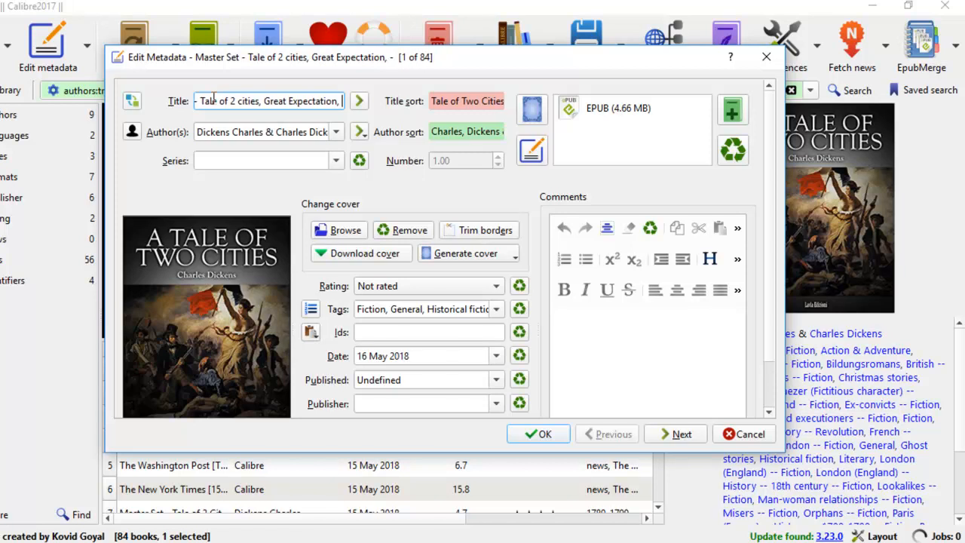
text(A Chris)
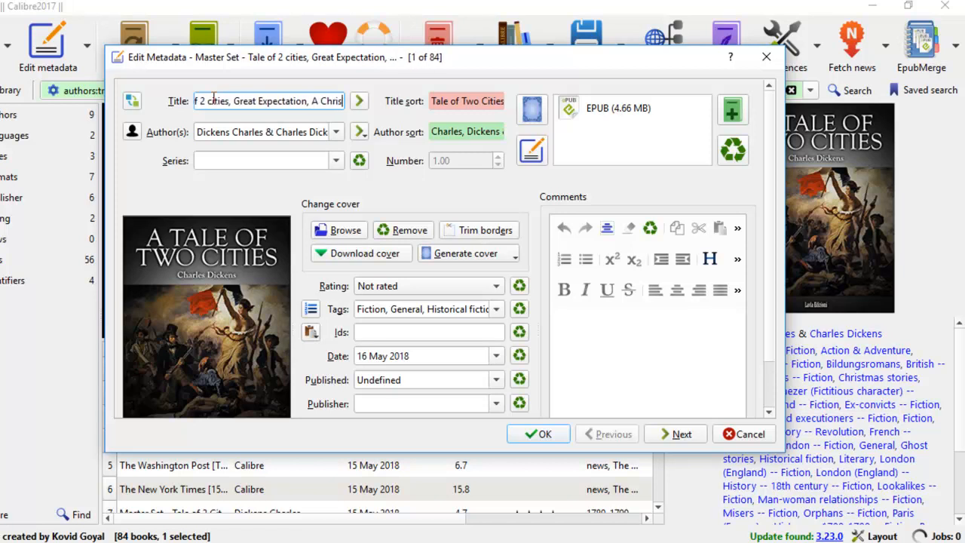
text(tmas Carol)
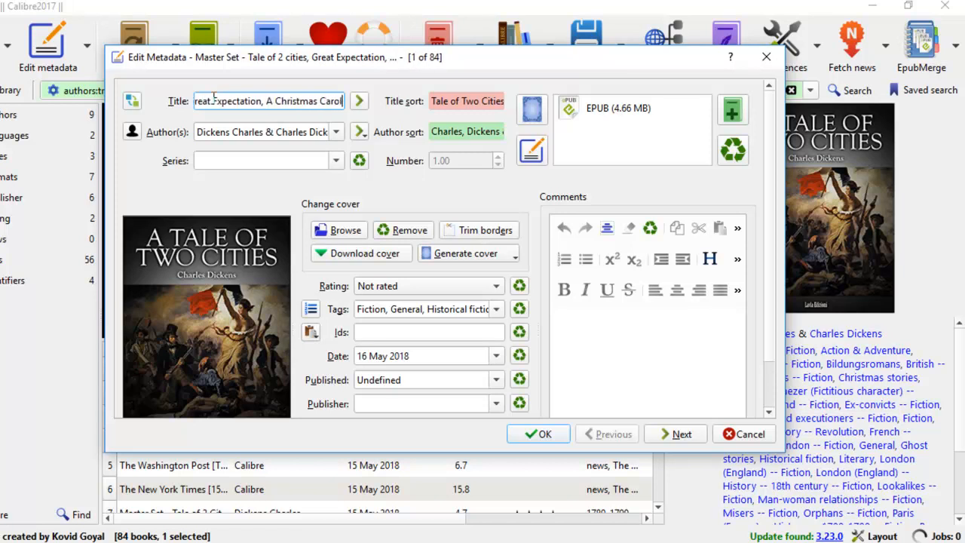
click(360, 101)
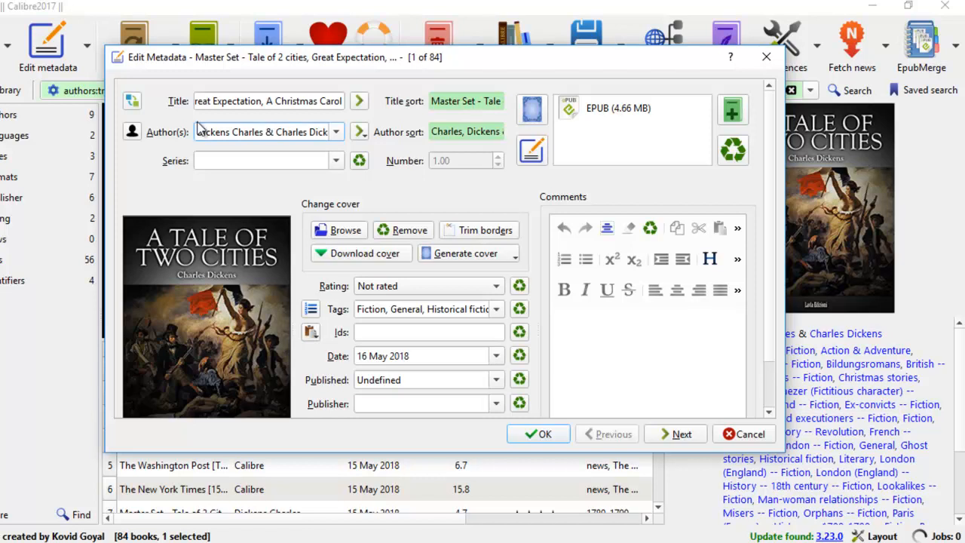
- Set the merged book's author to Charles Dickens only and regenerate the author sort value
drag(199, 129, 356, 132)
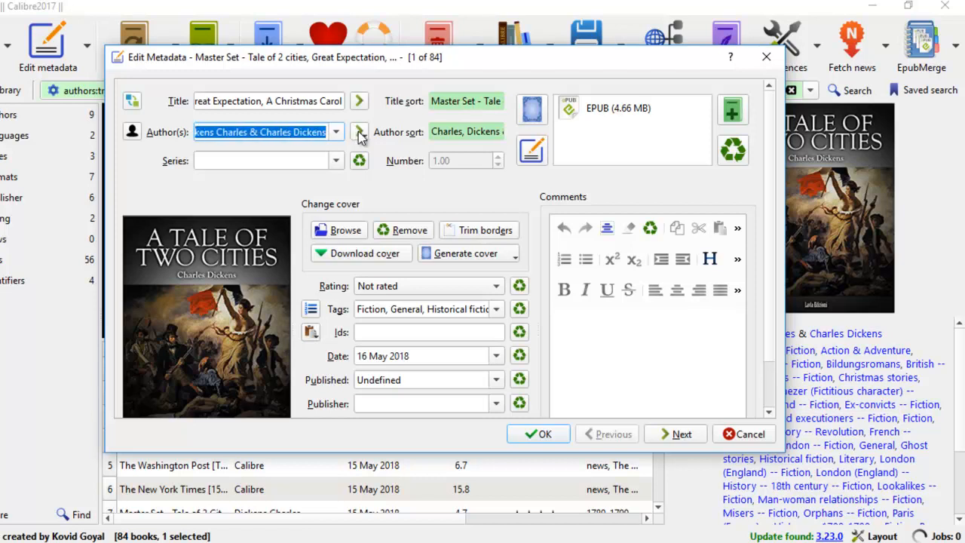
text(Charles Di)
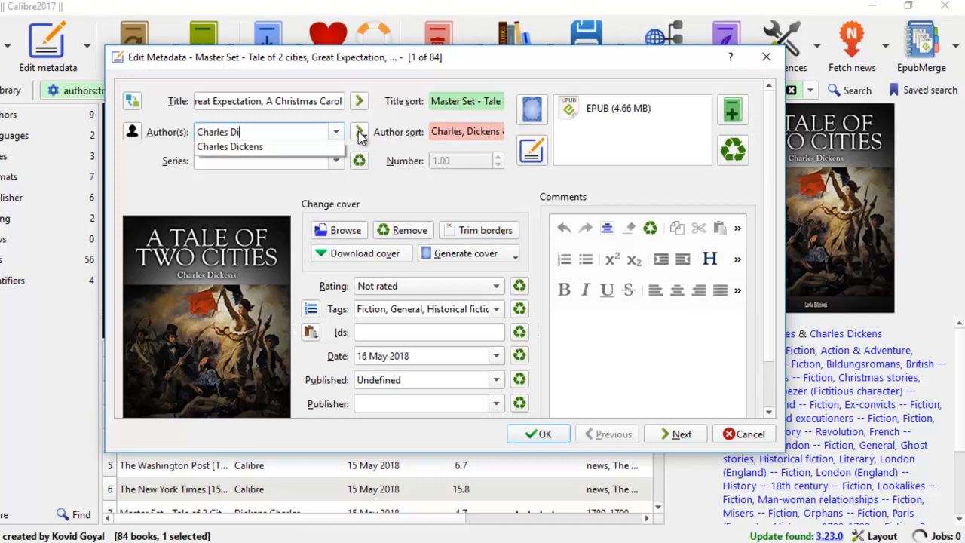
text(ckens)
click(360, 134)
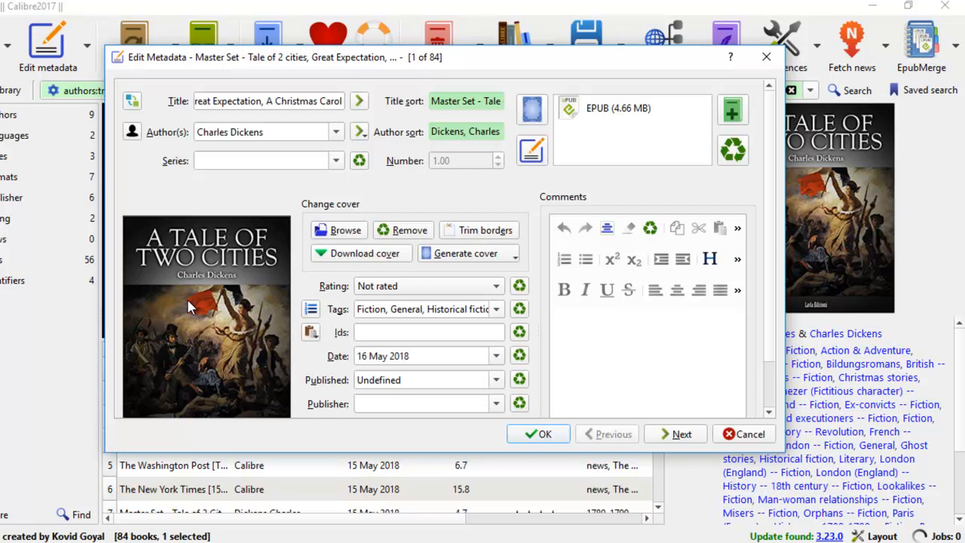
- Replace the merged book's cover with a generated one, regenerating it for a different design
click(488, 257)
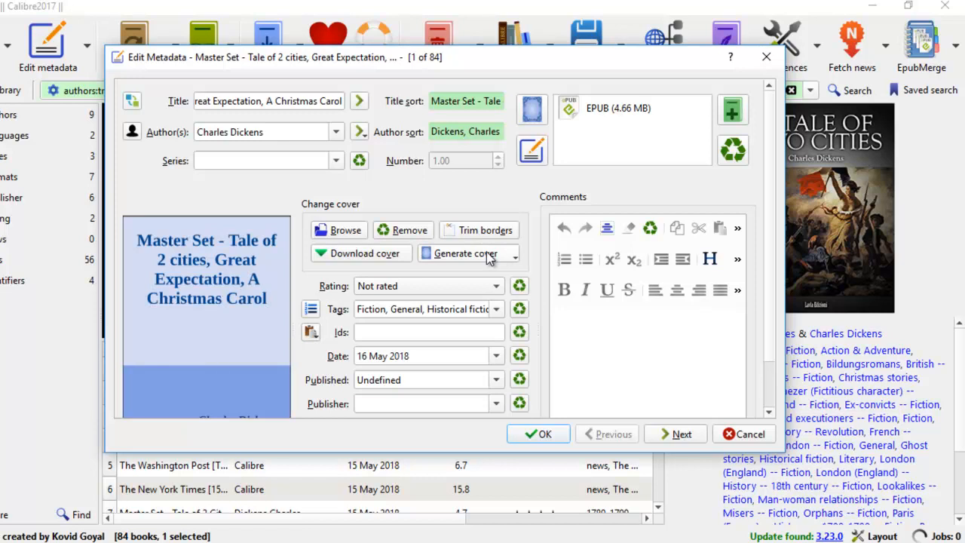
click(485, 256)
click(485, 255)
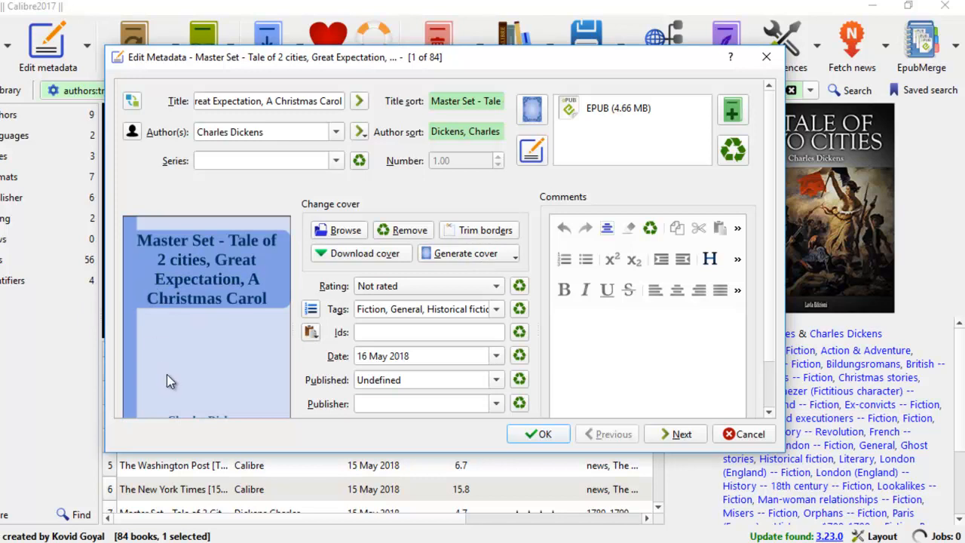
- Rate the merged book four stars and clear its published date
click(496, 289)
click(433, 367)
click(411, 381)
key(BackSpace)
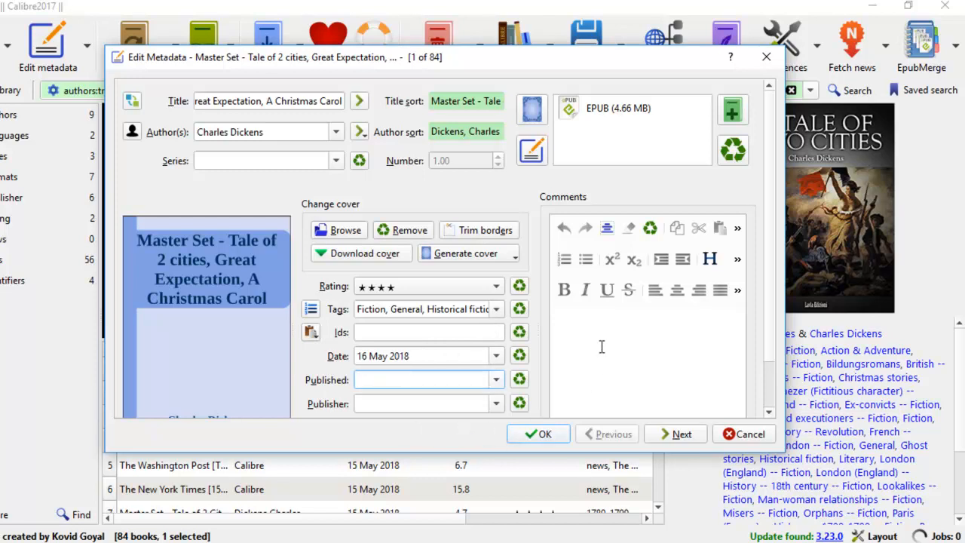
- Paste the "Anthology containing:" list of merged books into the comments and check its HTML source
scroll(573, 162, down, 1)
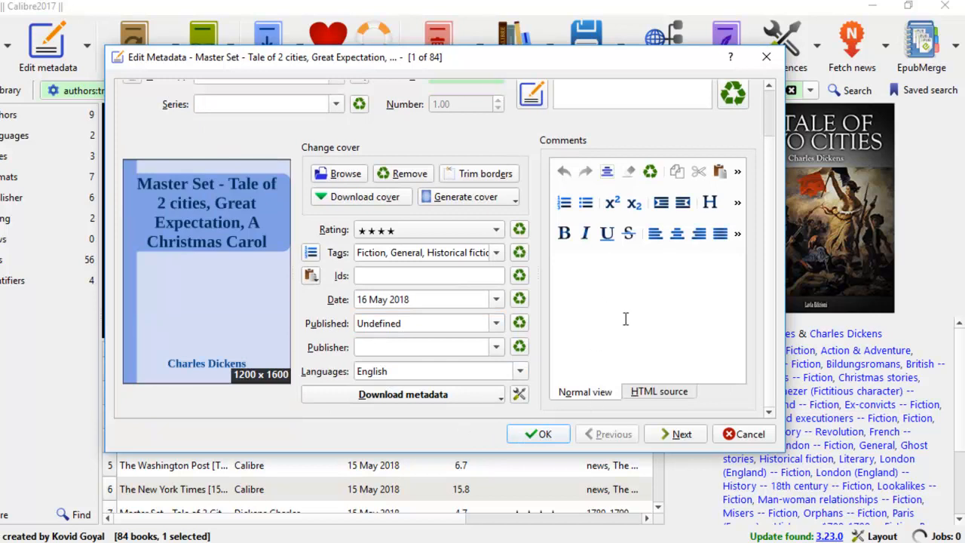
click(660, 395)
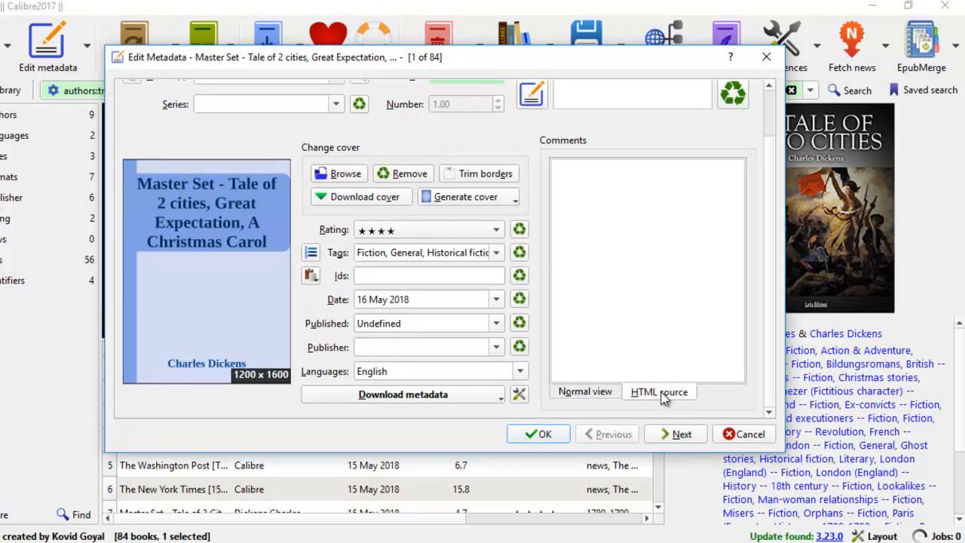
click(582, 394)
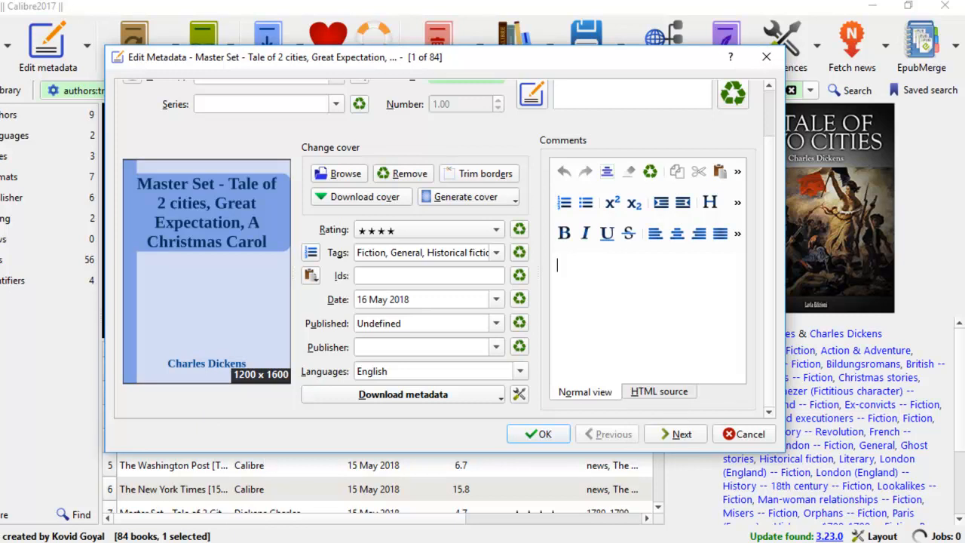
key(ctrl+v)
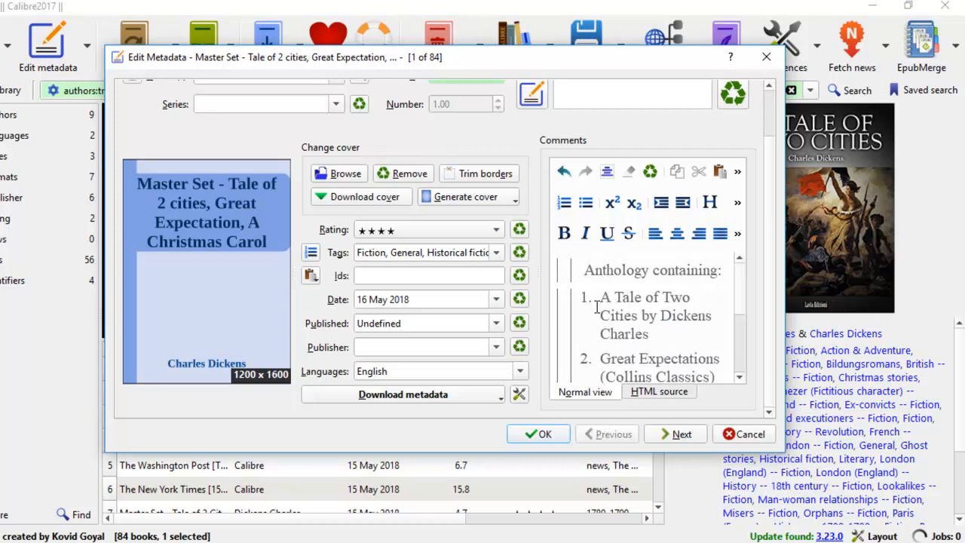
scroll(741, 284, down, 3)
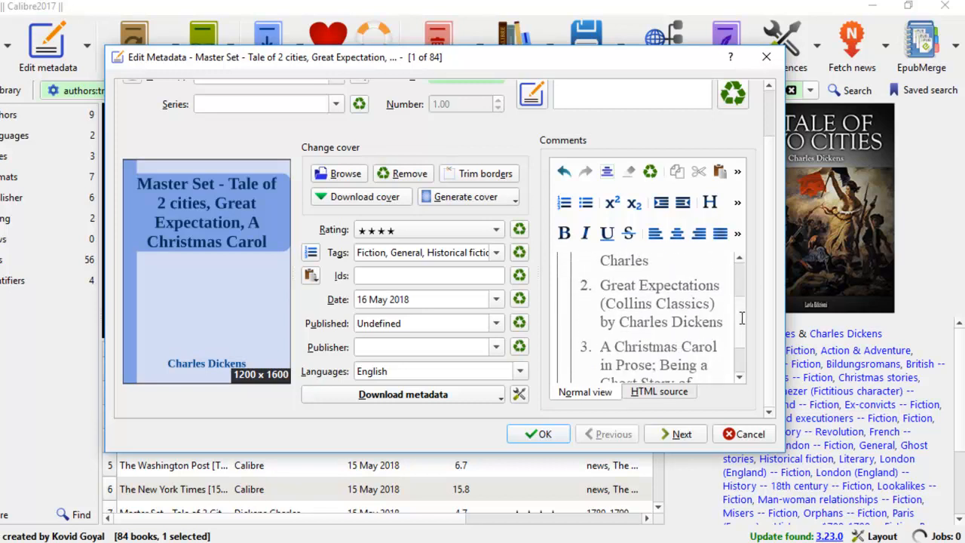
click(667, 392)
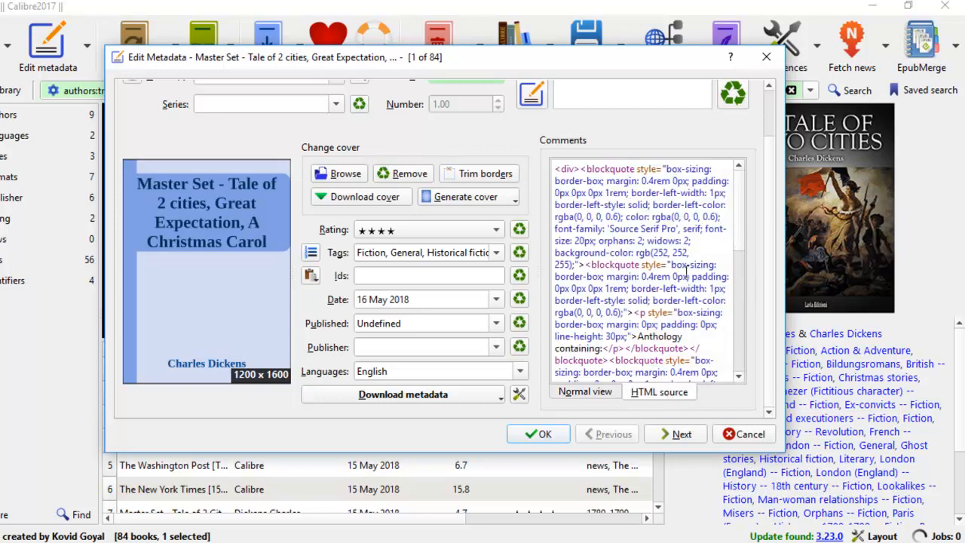
scroll(743, 242, down, 1)
scroll(744, 241, down, 5)
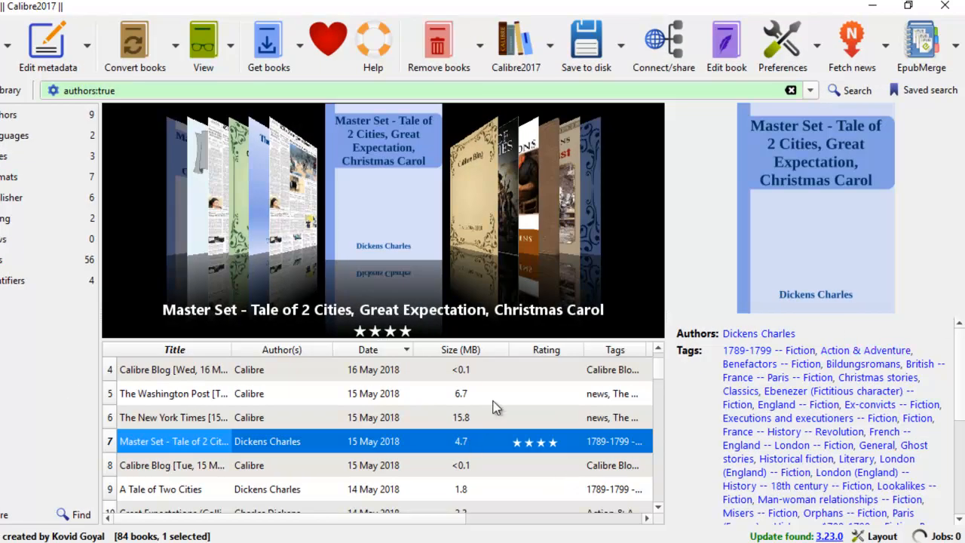
- Examine the tags, formats and anthology list in the details of the 15 May 2018 Master Set book
scroll(803, 402, down, 2)
scroll(784, 426, down, 1)
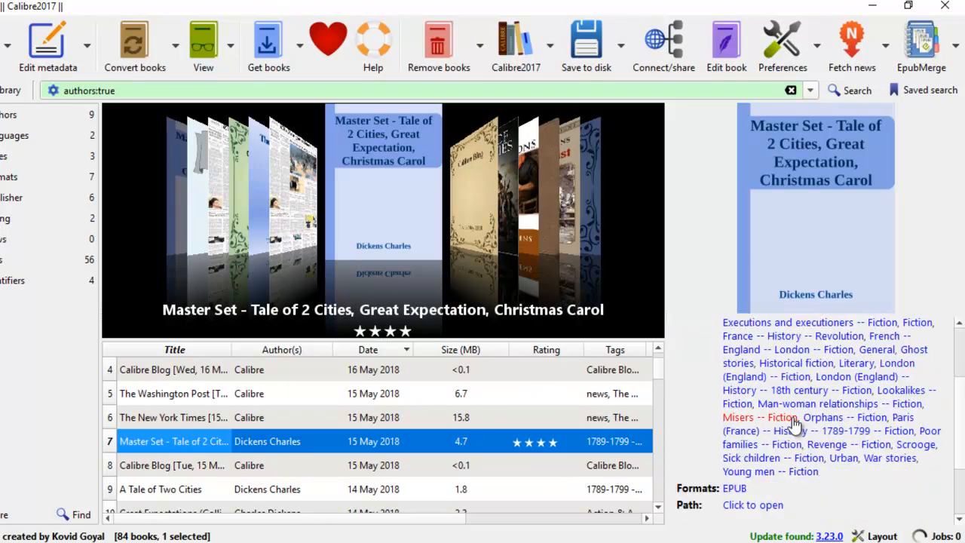
scroll(955, 384, up, 3)
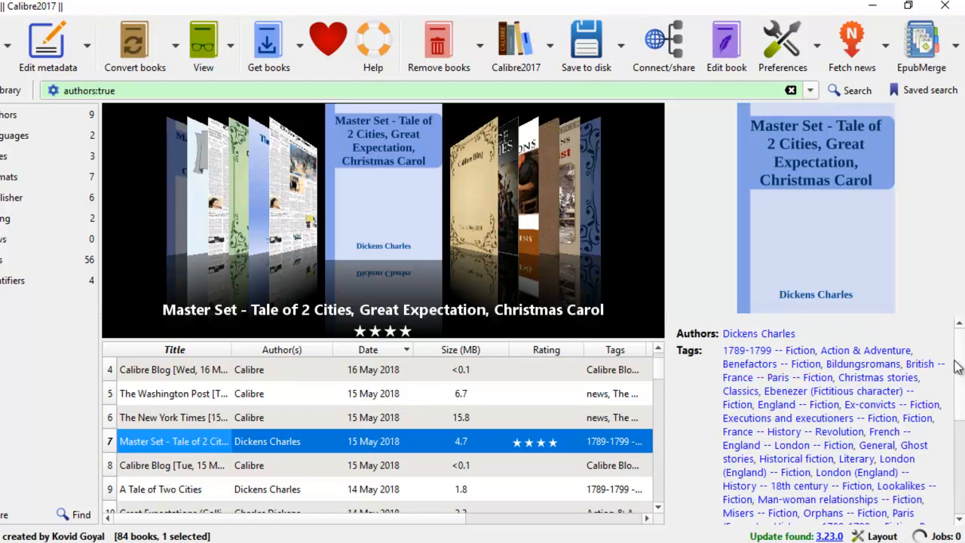
scroll(955, 383, down, 3)
scroll(942, 437, down, 1)
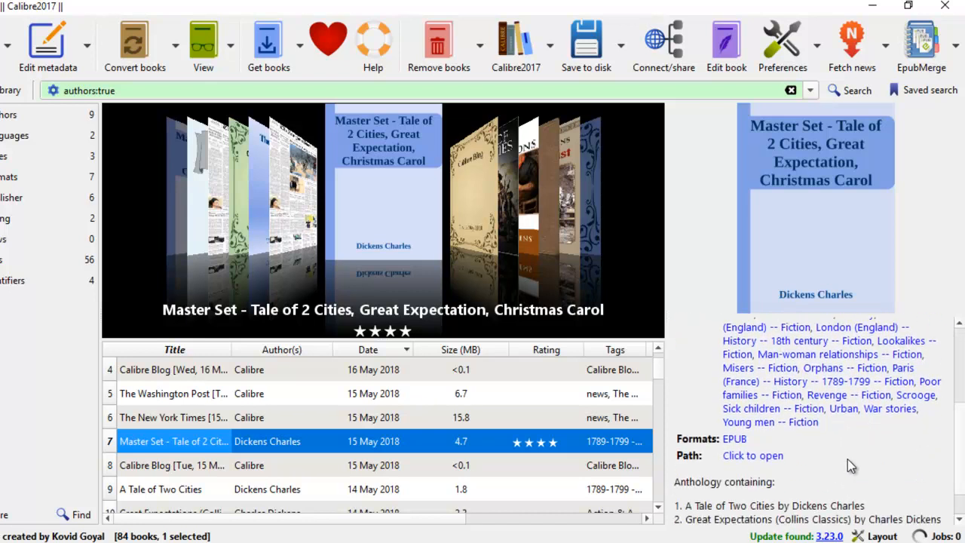
- Open the Master Set EPUB in the e-book viewer, show its table of contents and expand A Tale of Two Cities
click(735, 440)
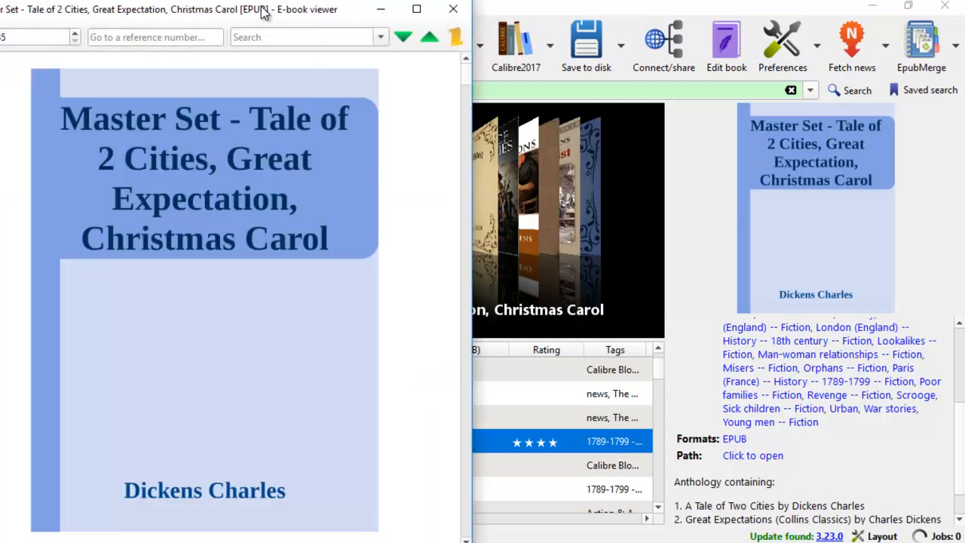
drag(265, 11, 490, 11)
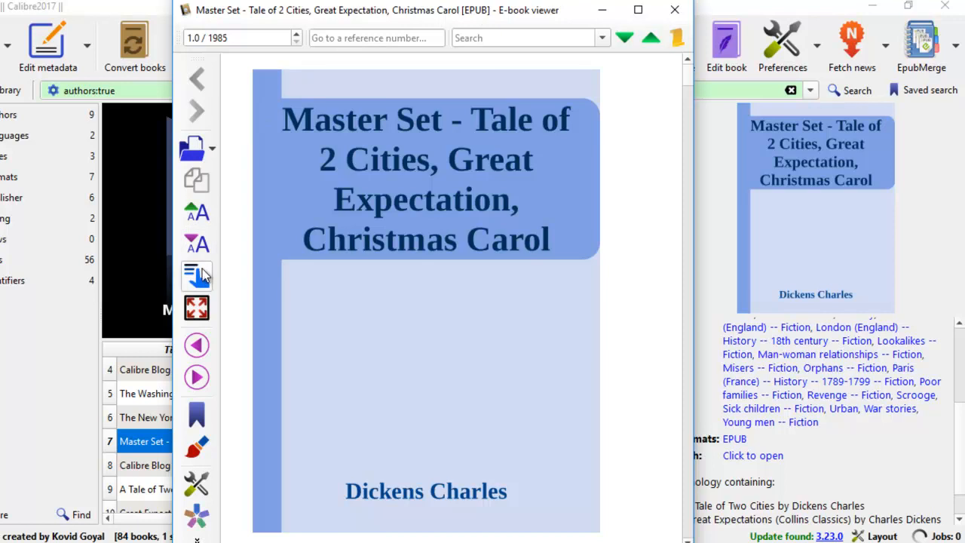
click(203, 284)
click(272, 214)
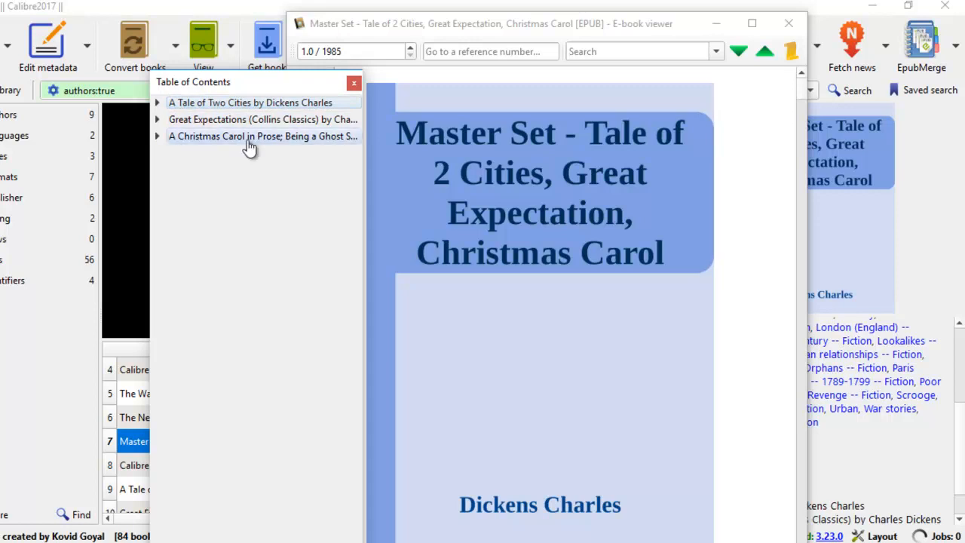
click(158, 104)
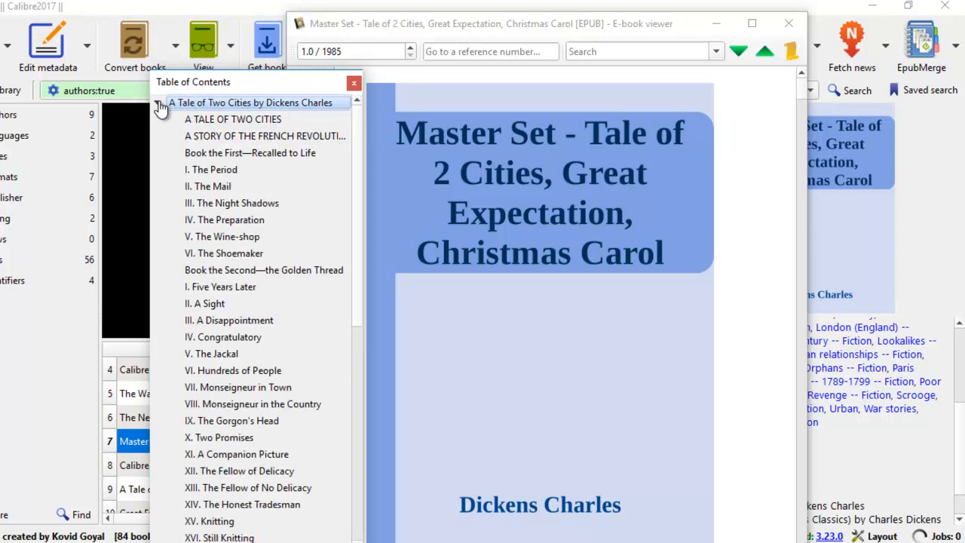
- Check the chapter links of A Tale of Two Cities from its title page through VI. Hundreds of People
click(232, 123)
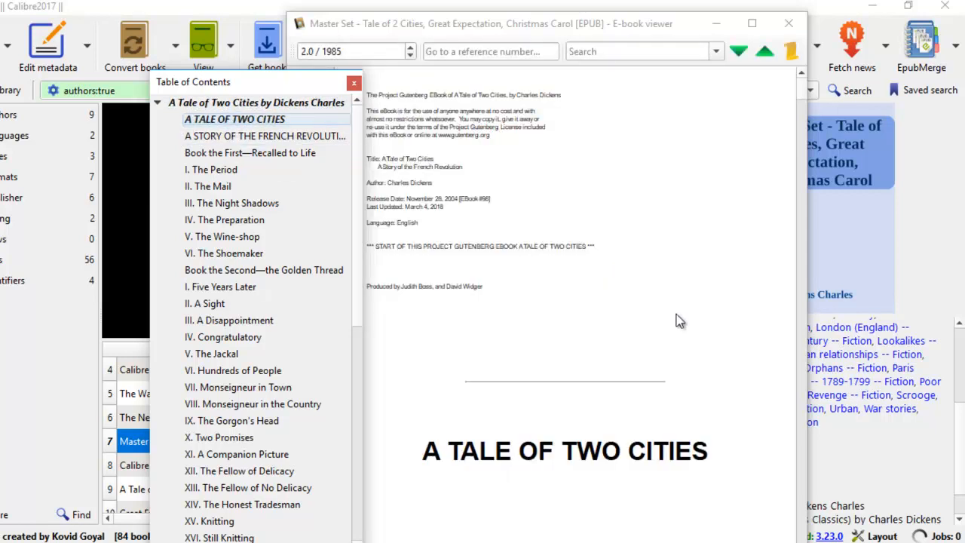
click(235, 155)
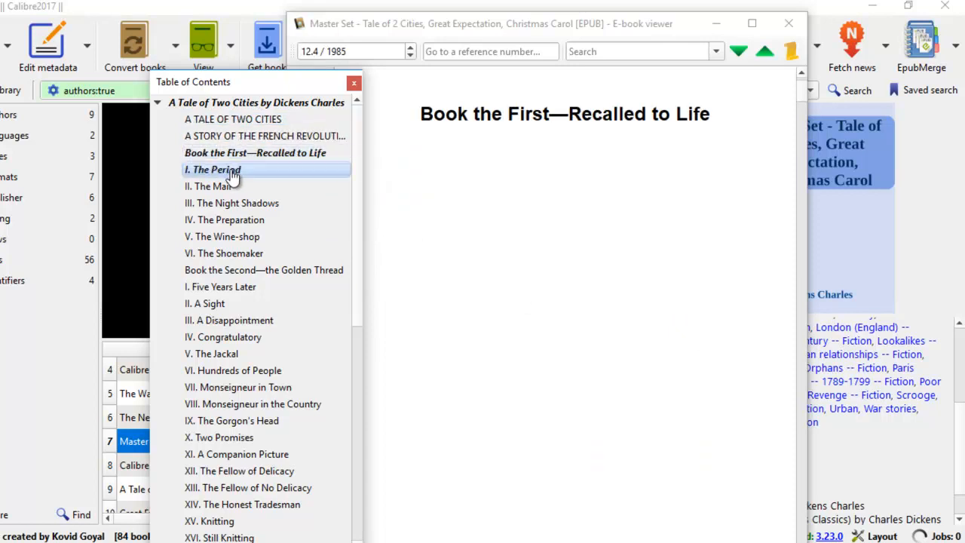
click(232, 172)
click(225, 189)
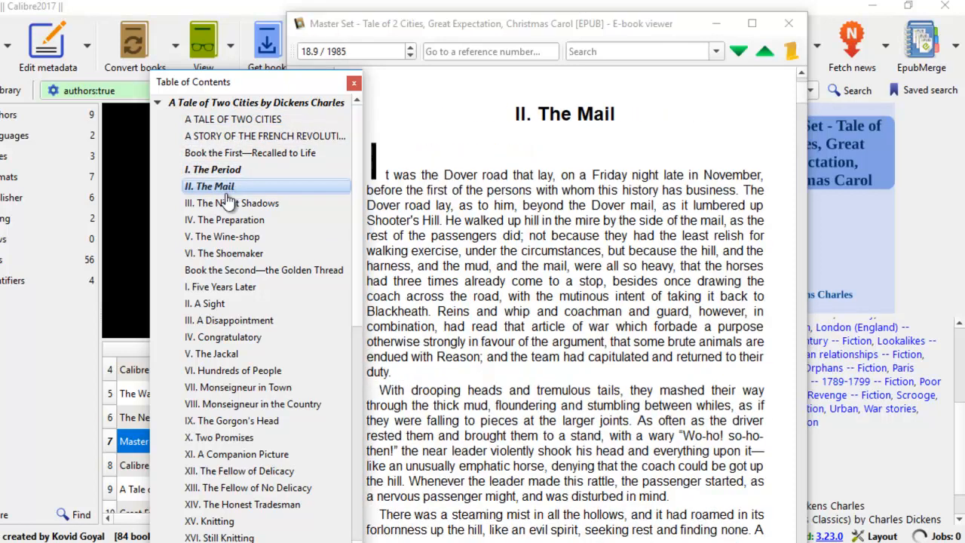
click(228, 203)
click(230, 219)
click(219, 253)
click(218, 272)
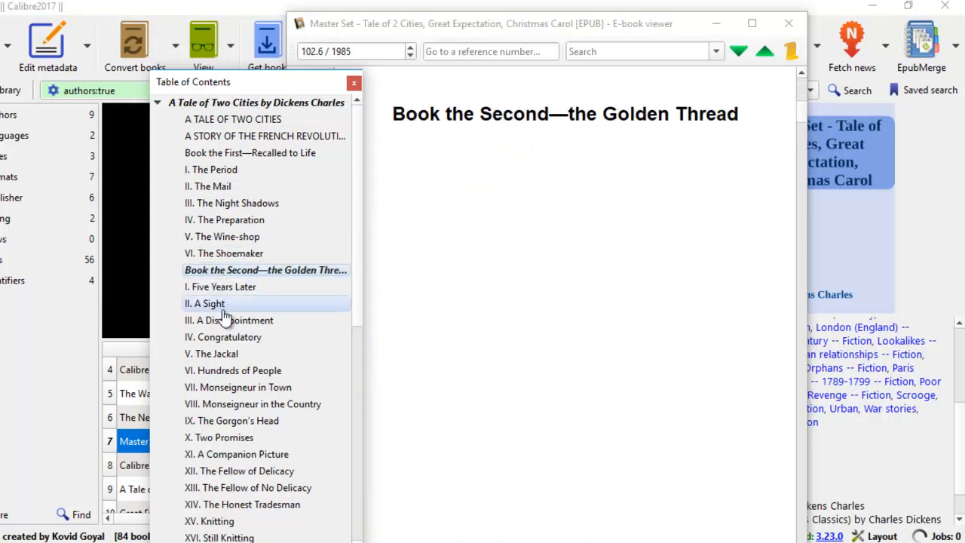
click(219, 305)
click(218, 353)
click(226, 371)
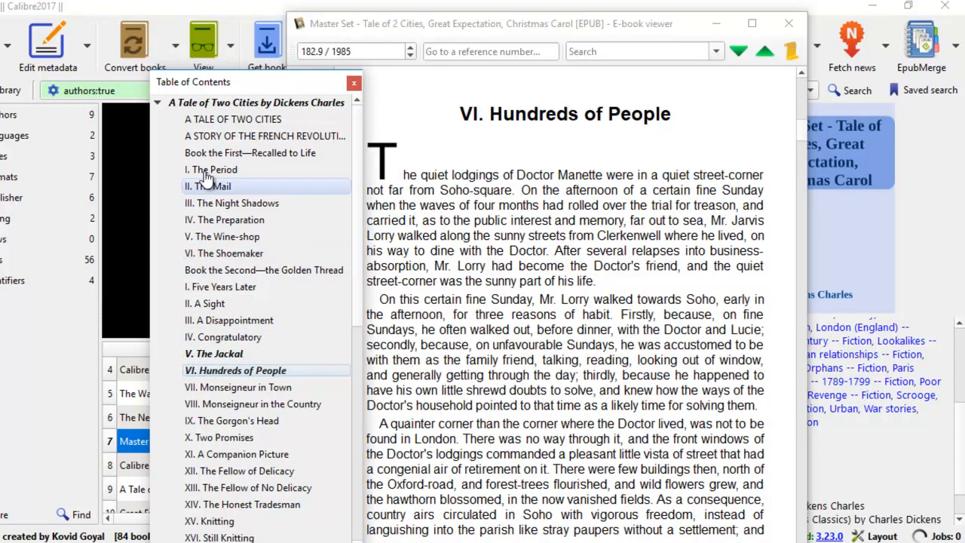
- Collapse A Tale of Two Cities, expand Great Expectations and check its chapter links from Chapter I through Chapter XVI, then collapse it
click(157, 102)
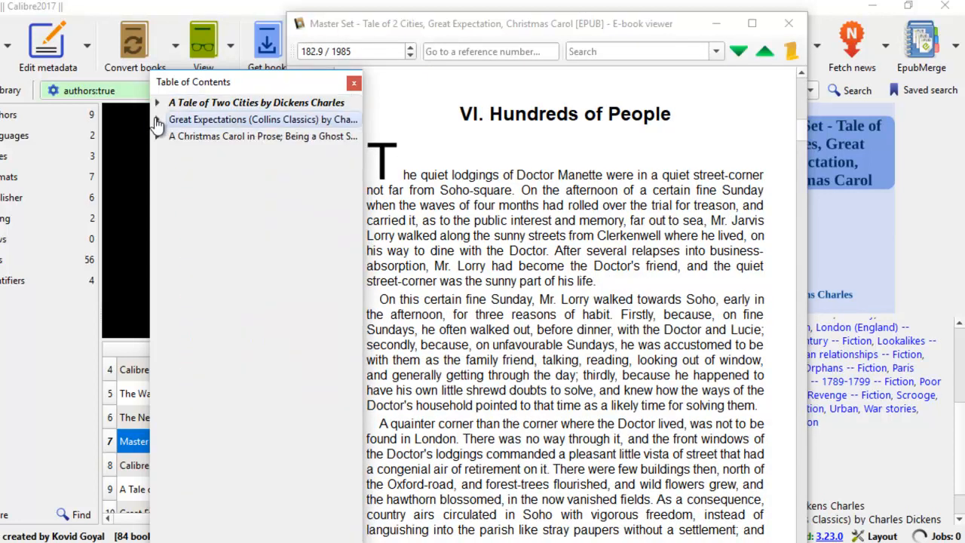
click(157, 120)
click(198, 170)
click(207, 219)
click(206, 254)
click(209, 287)
click(207, 320)
click(218, 403)
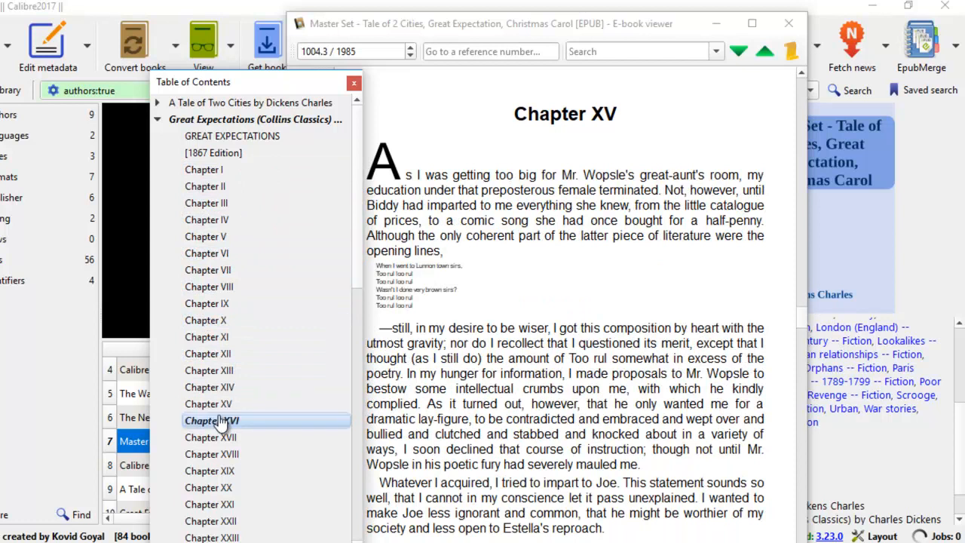
click(219, 420)
click(158, 120)
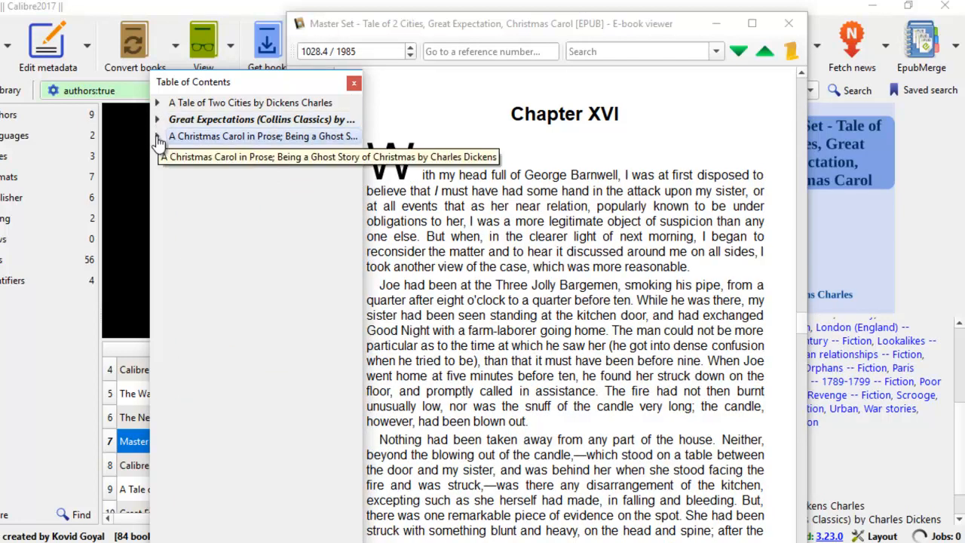
- Expand A Christmas Carol in the table of contents, check its links from the title through STAVE THREE, and collapse it again
click(158, 137)
click(211, 154)
click(202, 189)
click(205, 220)
click(208, 236)
click(212, 257)
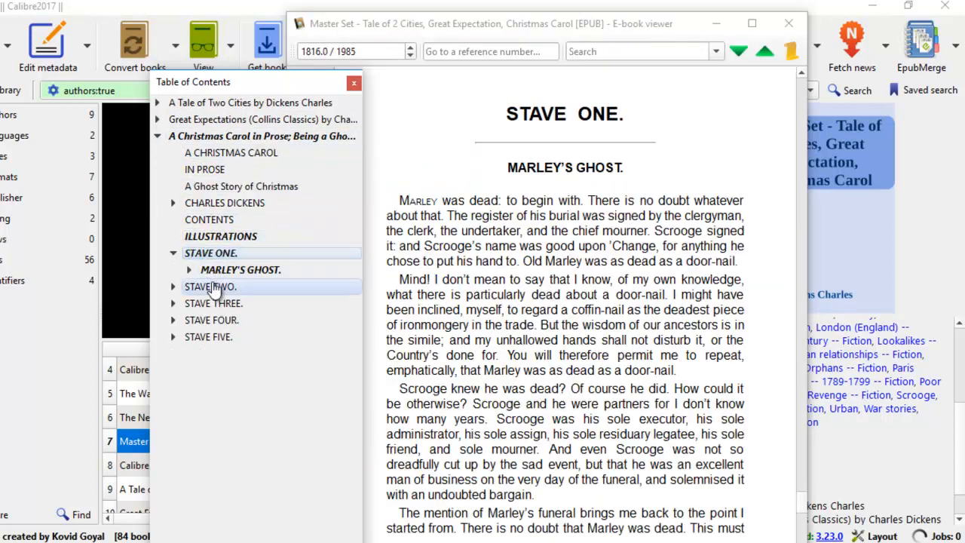
click(216, 286)
click(224, 322)
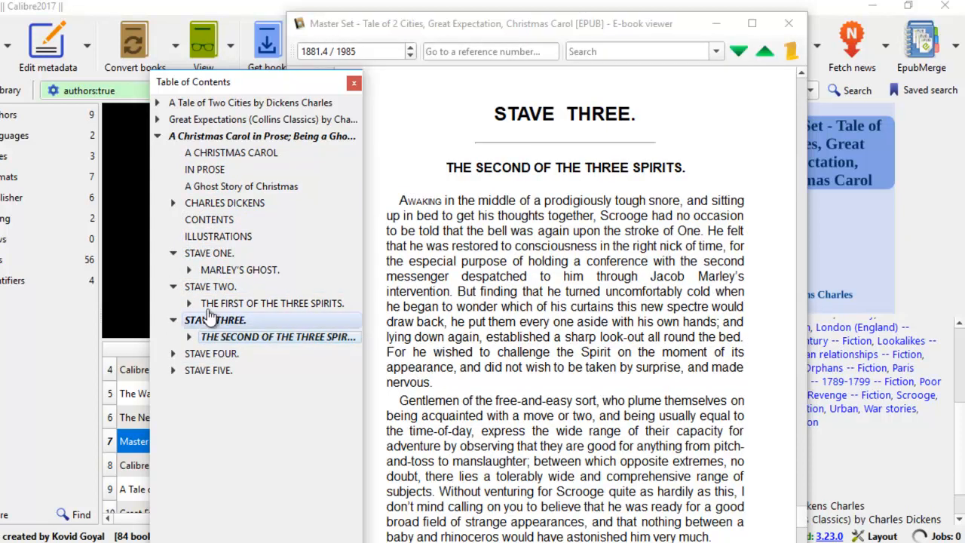
click(157, 138)
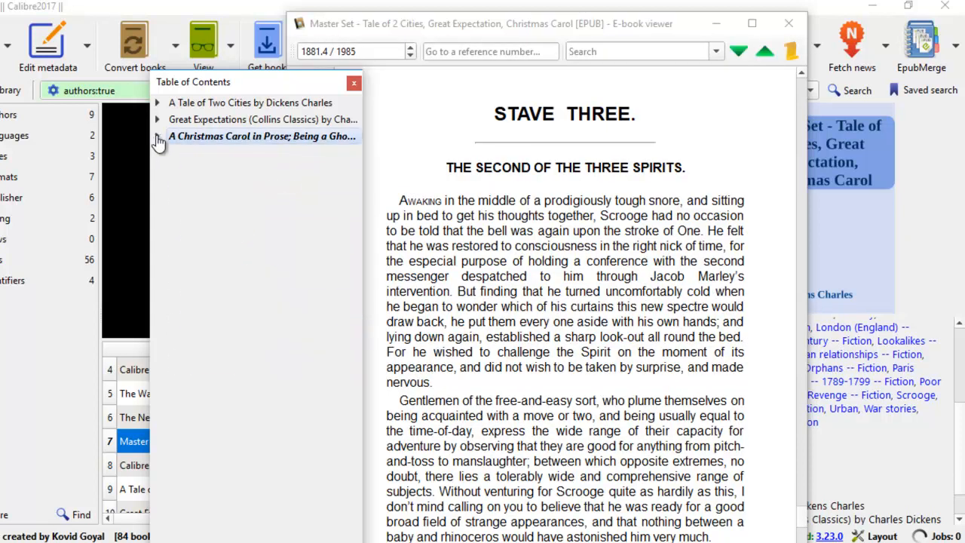
- Go to the start of A Tale of Two Cities, skim through its text and close the e-book viewer
click(189, 102)
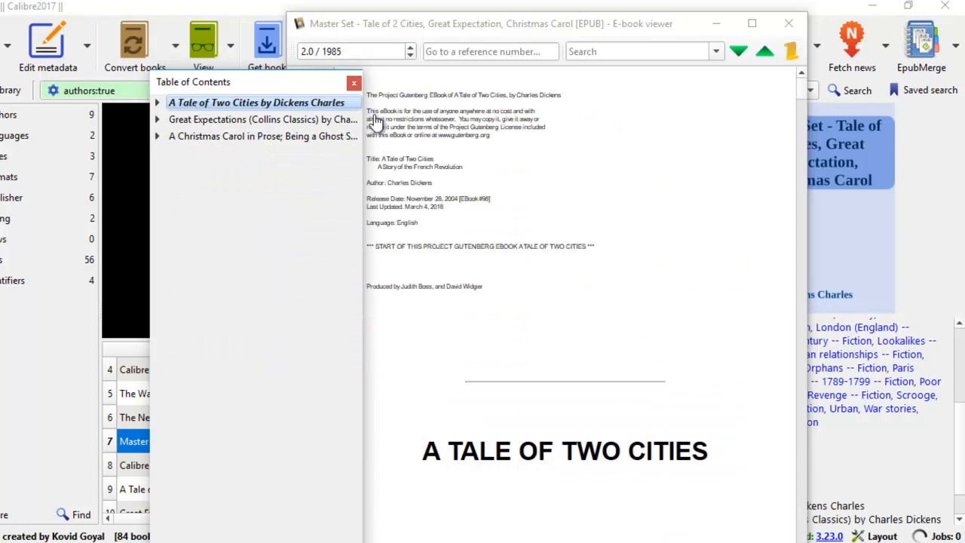
drag(804, 90, 803, 131)
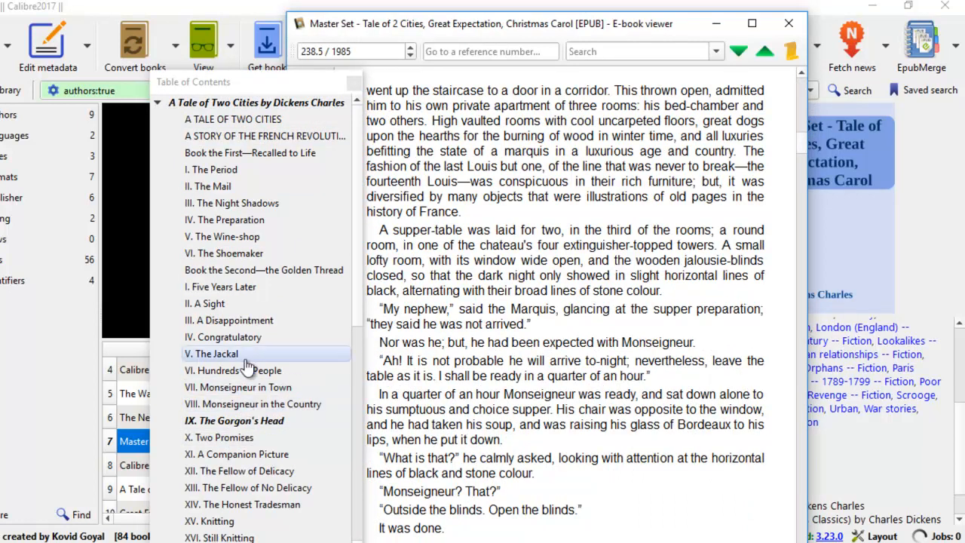
click(789, 23)
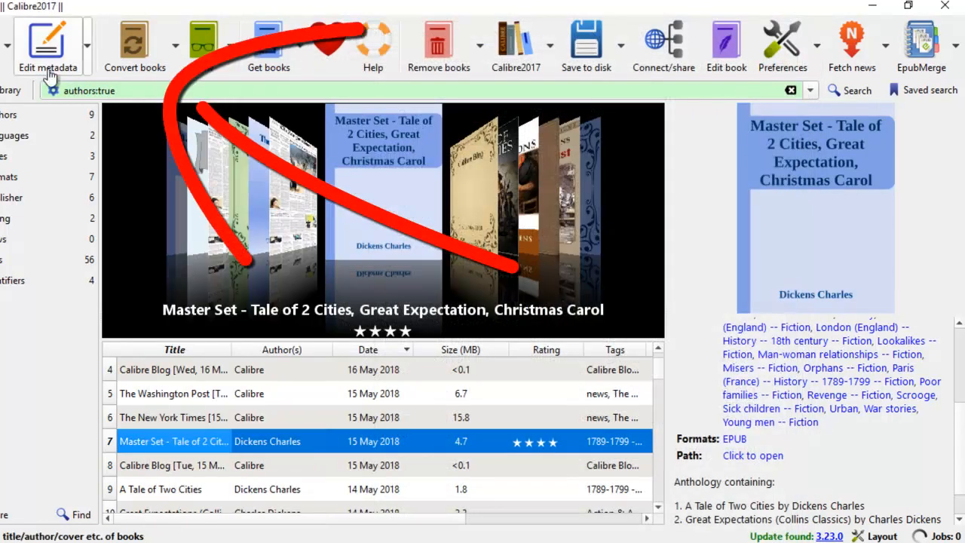
- Open the EPUB conversion settings for the Master Set book and choose //h:h1 as the Level 1 TOC XPath expression
click(134, 46)
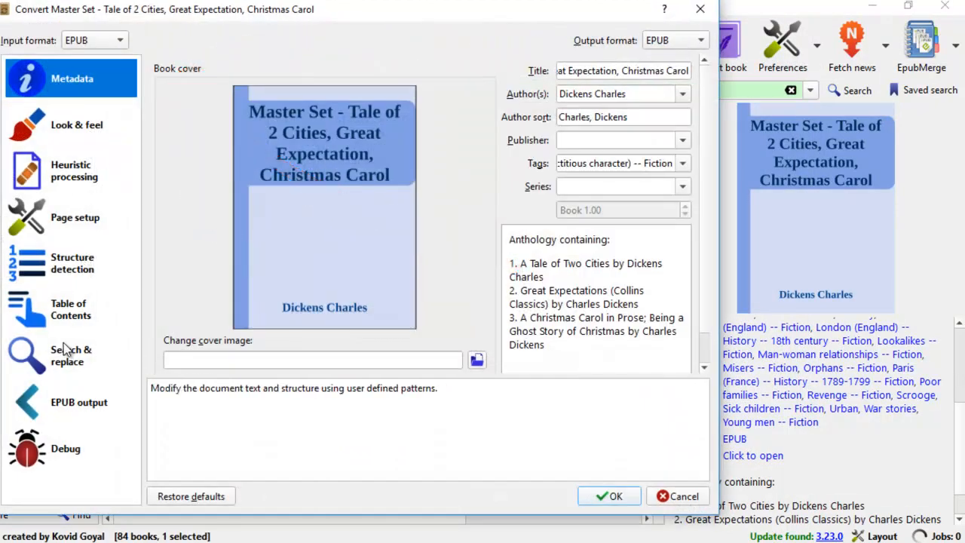
click(67, 309)
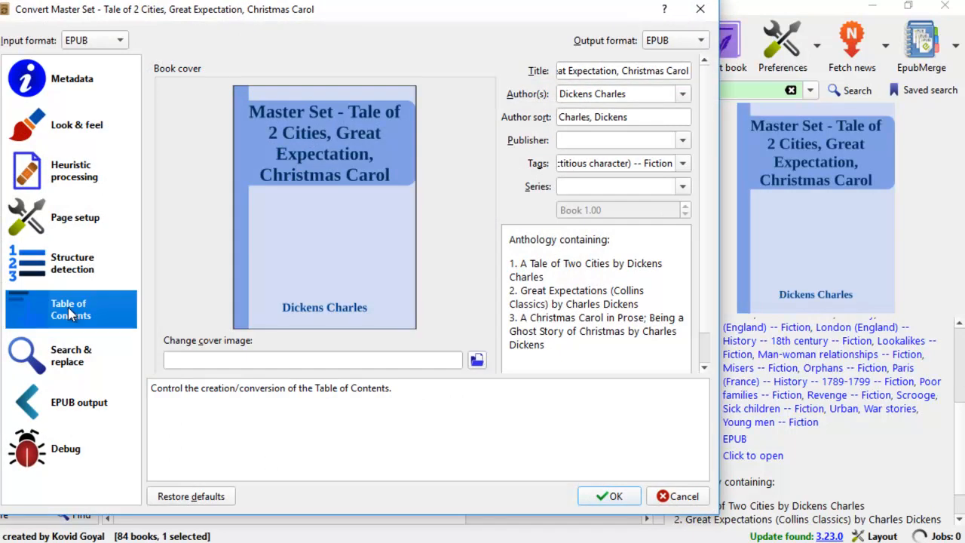
click(199, 249)
click(628, 252)
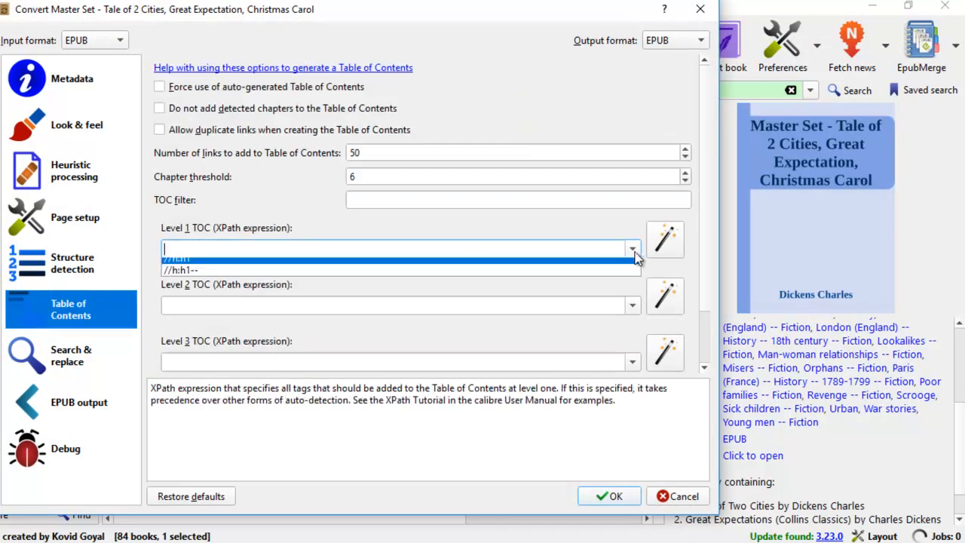
click(500, 265)
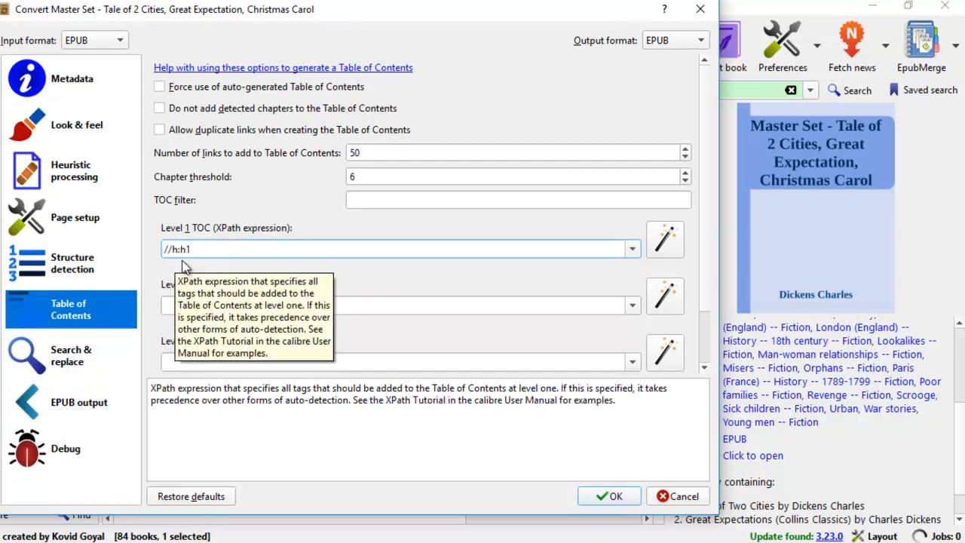
click(171, 304)
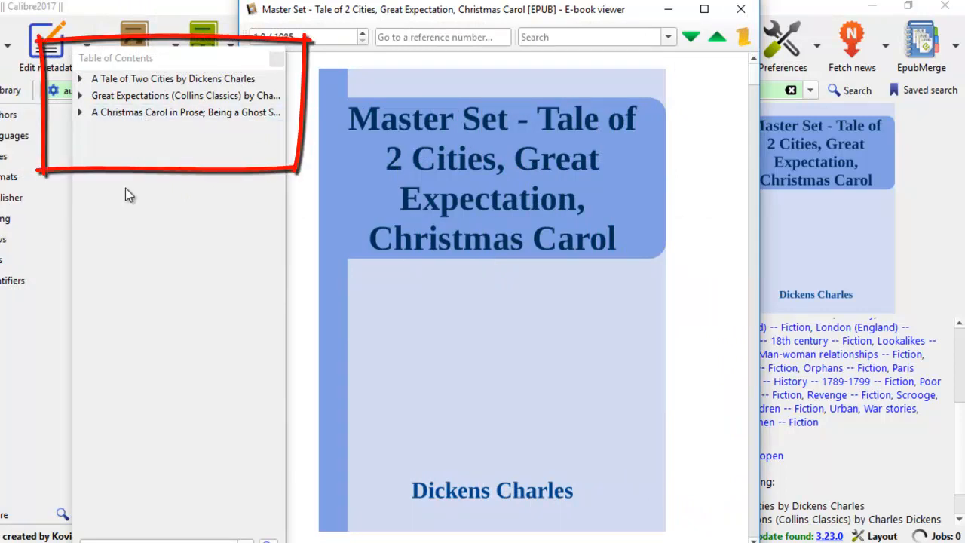
- Expand A Tale of Two Cities and Great Expectations in the viewer's table of contents and look through their full chapter lists
click(91, 80)
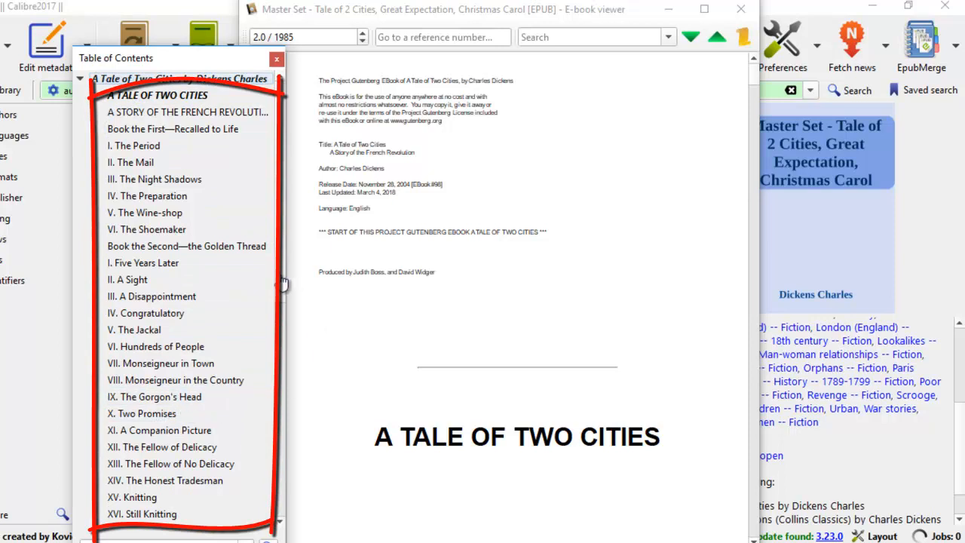
scroll(283, 283, down, 9)
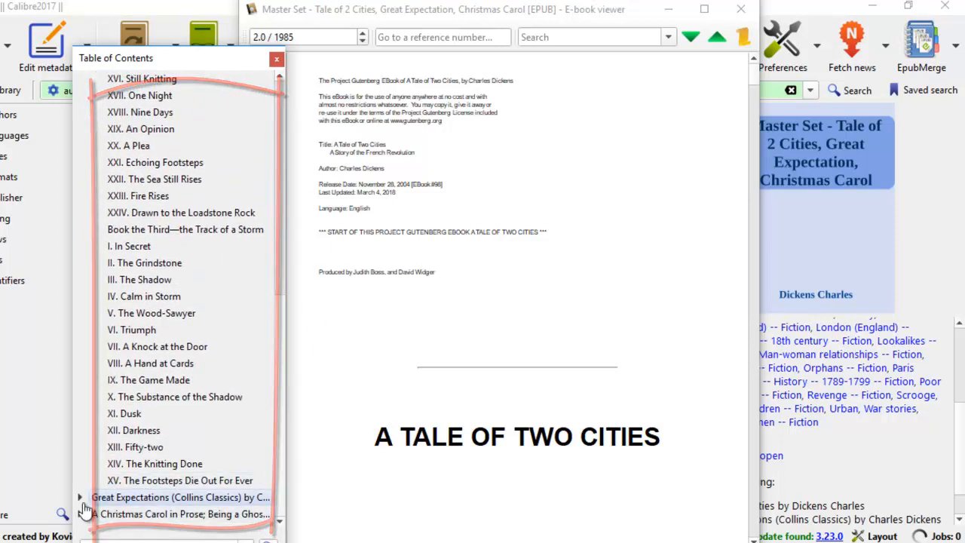
click(80, 499)
scroll(268, 332, down, 8)
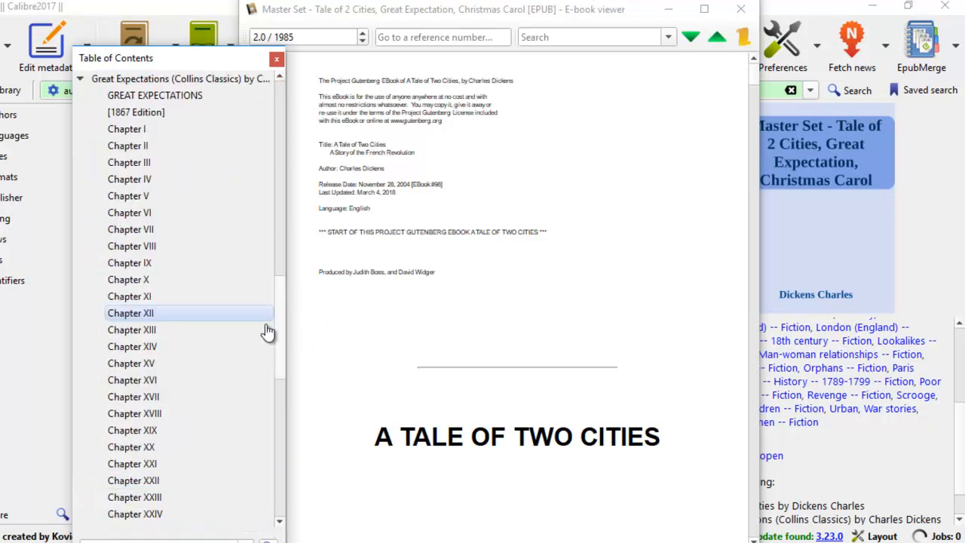
scroll(268, 332, down, 7)
scroll(268, 420, down, 5)
scroll(280, 462, down, 3)
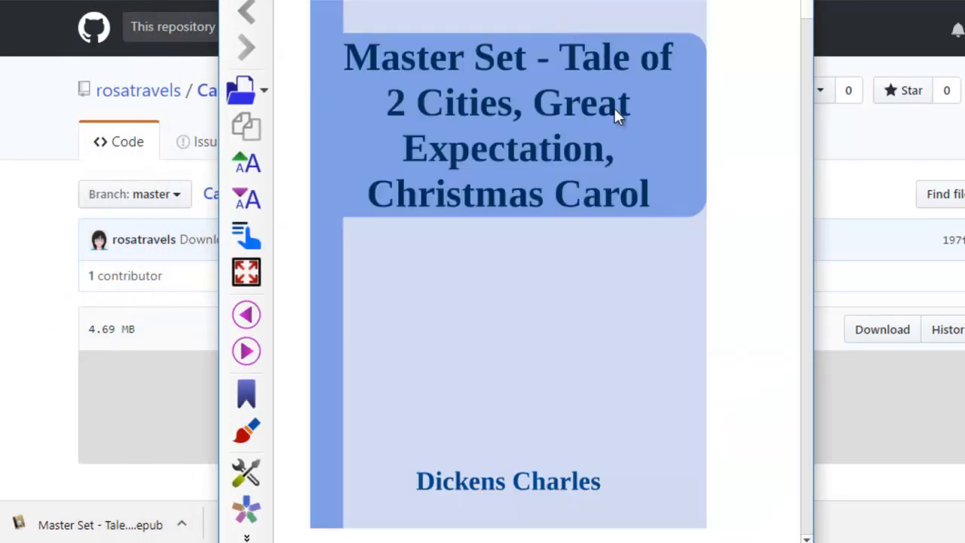
- Show the table of contents of the downloaded Master Set EPUB and expand and collapse each of the three books to inspect it
click(231, 237)
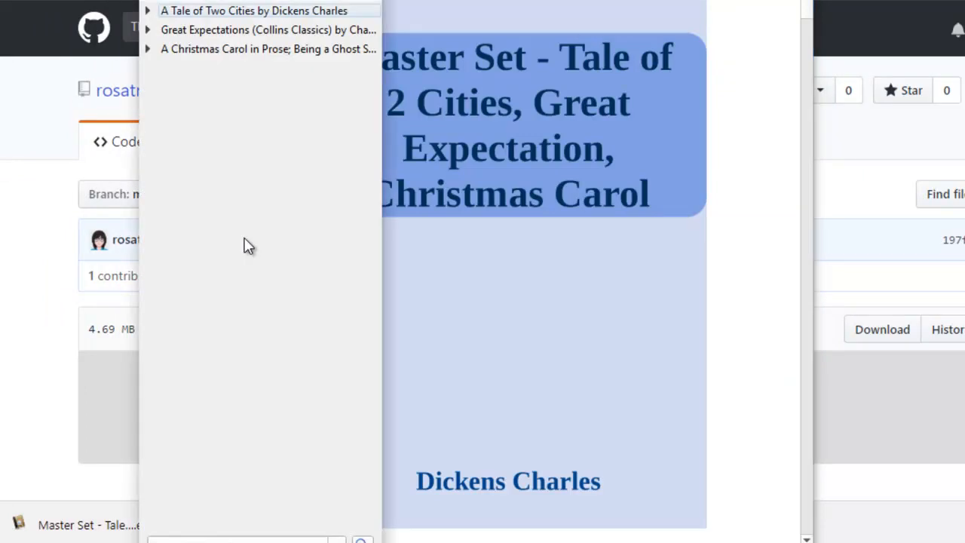
click(148, 11)
scroll(156, 309, down, 1)
scroll(157, 325, up, 1)
click(148, 10)
click(148, 30)
click(148, 30)
click(148, 49)
click(148, 49)
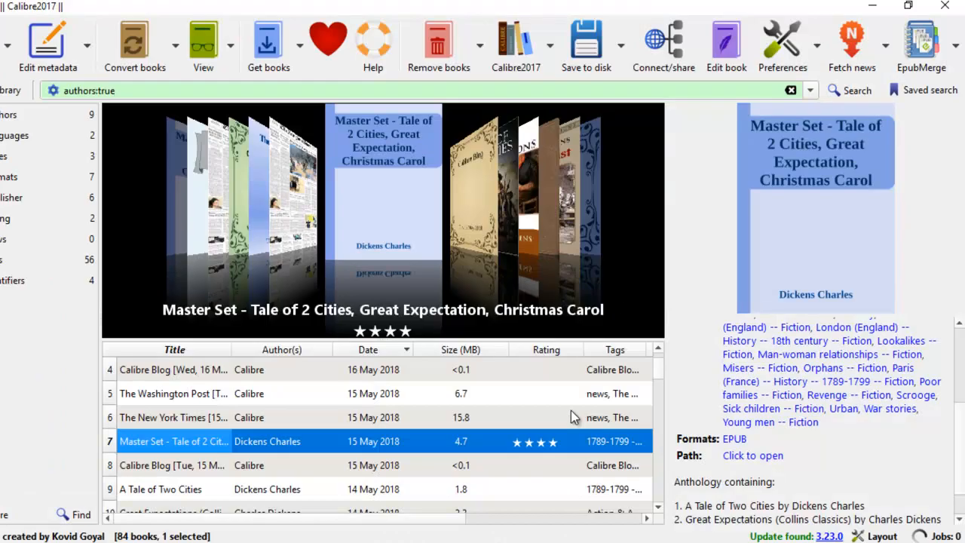